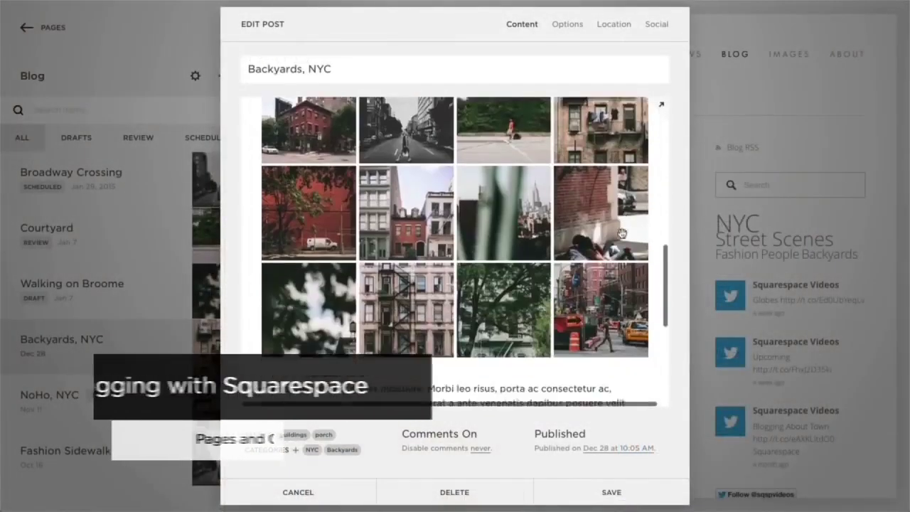
- Post the comment 'Awesome work!' on the blog post under an entered commenter name
{"action": "left_click_drag", "start_coordinate": [540, 235], "coordinate": [504, 301]}
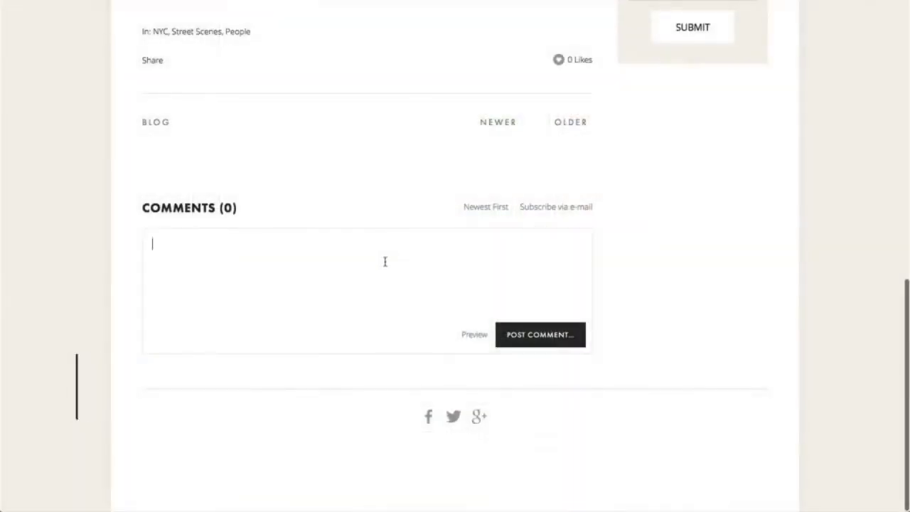
{"action": "type", "text": "Awesome work!"}
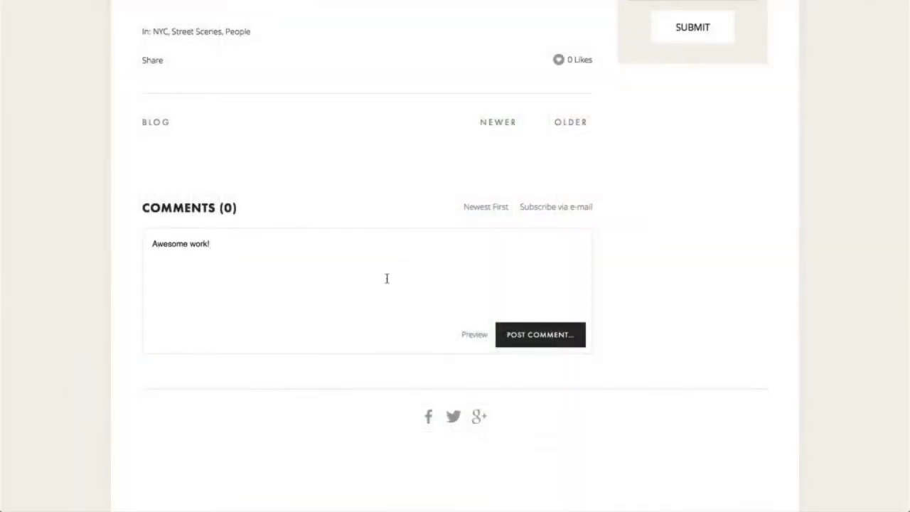
{"action": "left_click", "coordinate": [569, 340]}
{"action": "type", "text": "Fan"}
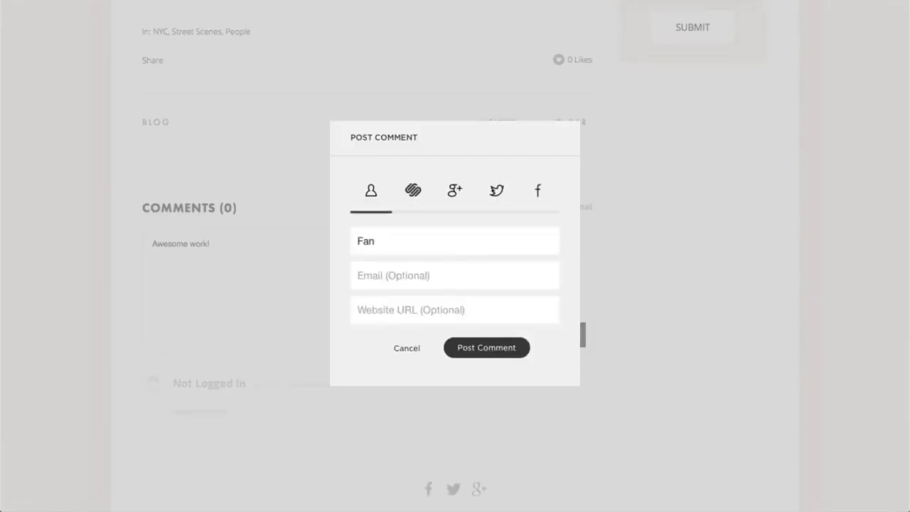
{"action": "left_click", "coordinate": [483, 347]}
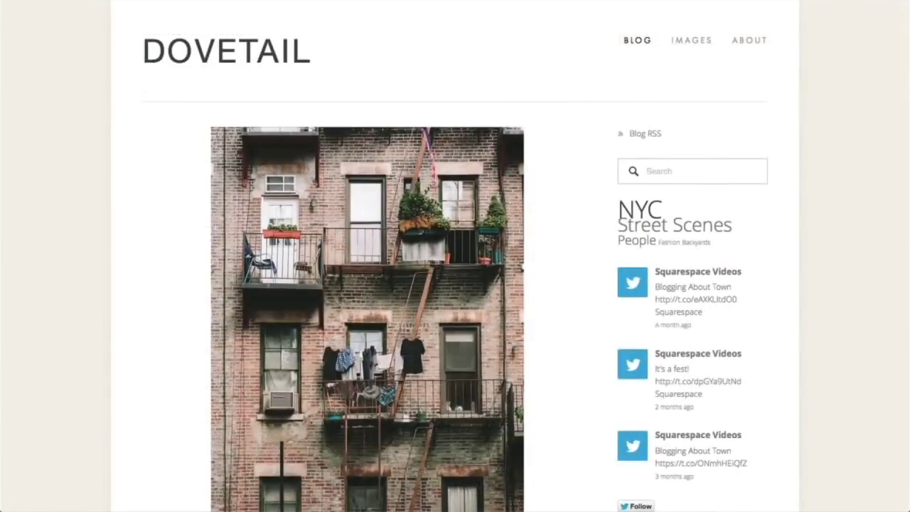
- Browse the blog posts tagged People, Fashion and Backyards from the tag cloud
{"action": "left_click", "coordinate": [636, 239]}
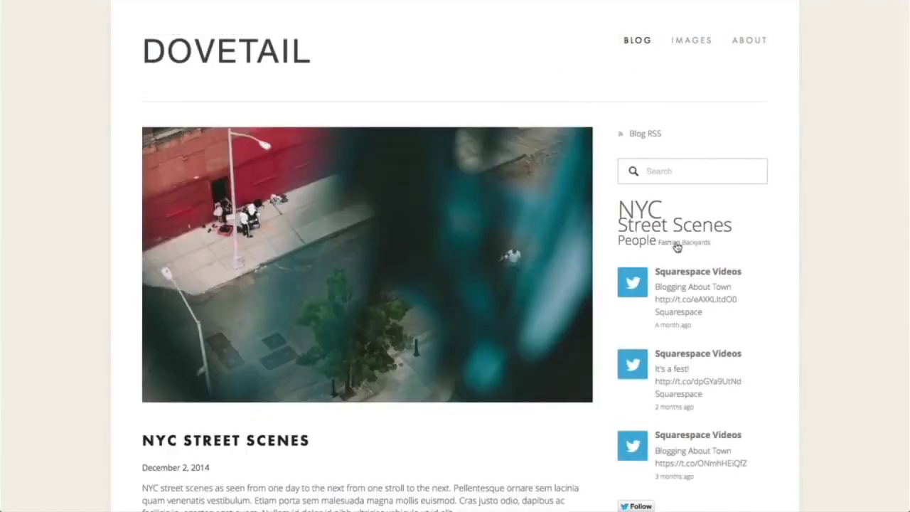
{"action": "left_click", "coordinate": [675, 243]}
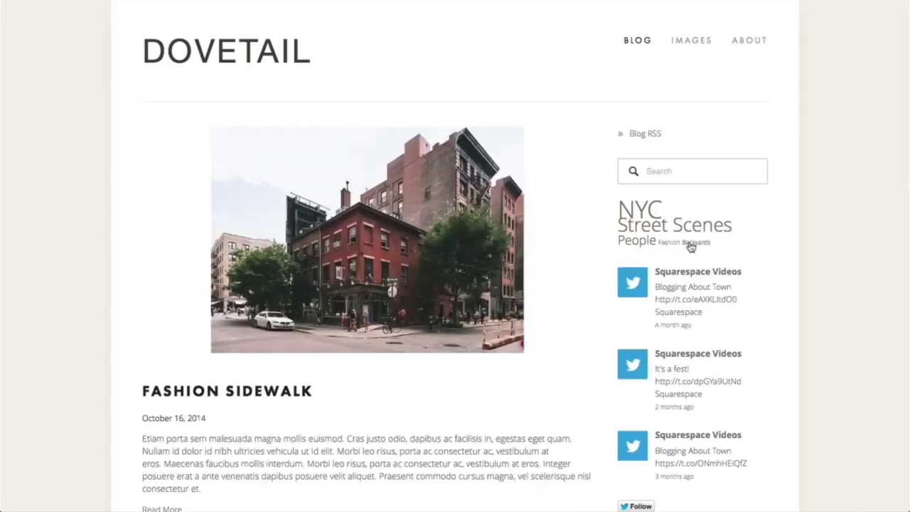
{"action": "left_click", "coordinate": [688, 244]}
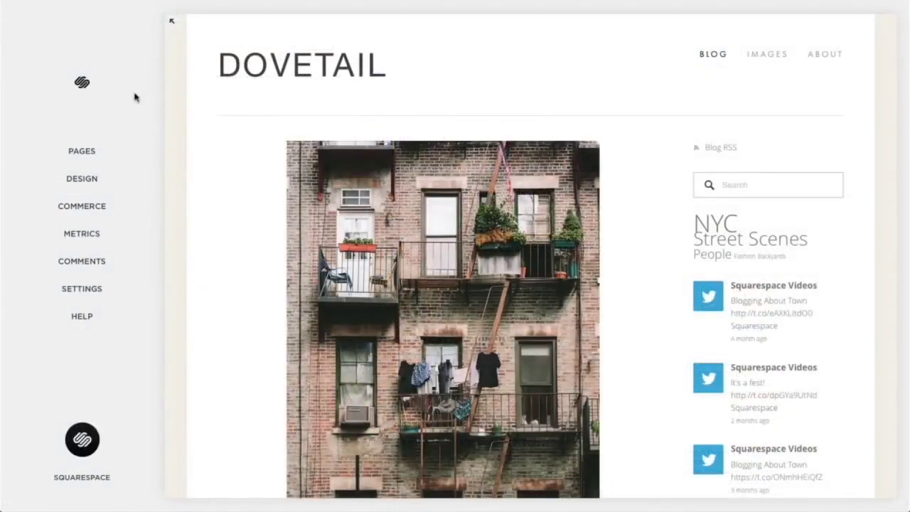
- Add a blog page named News to the top navigation and begin its first post
{"action": "left_click", "coordinate": [113, 151]}
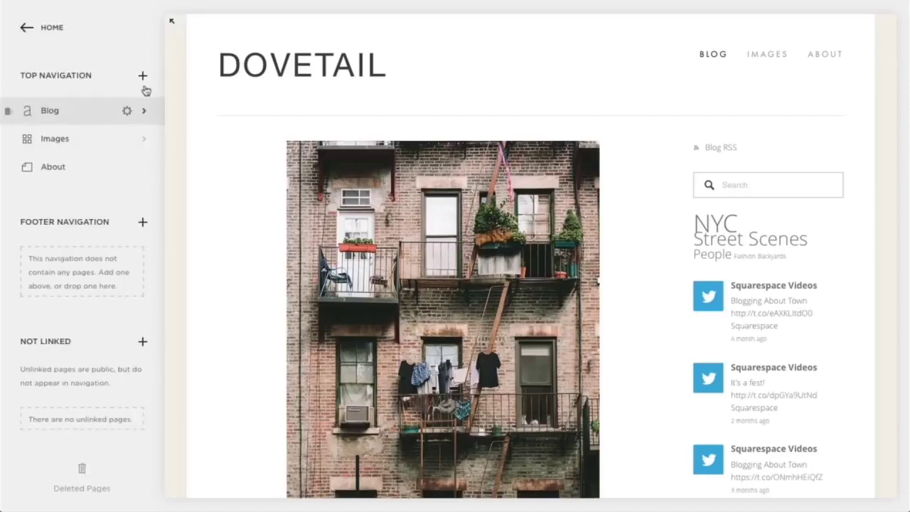
{"action": "left_click", "coordinate": [143, 76]}
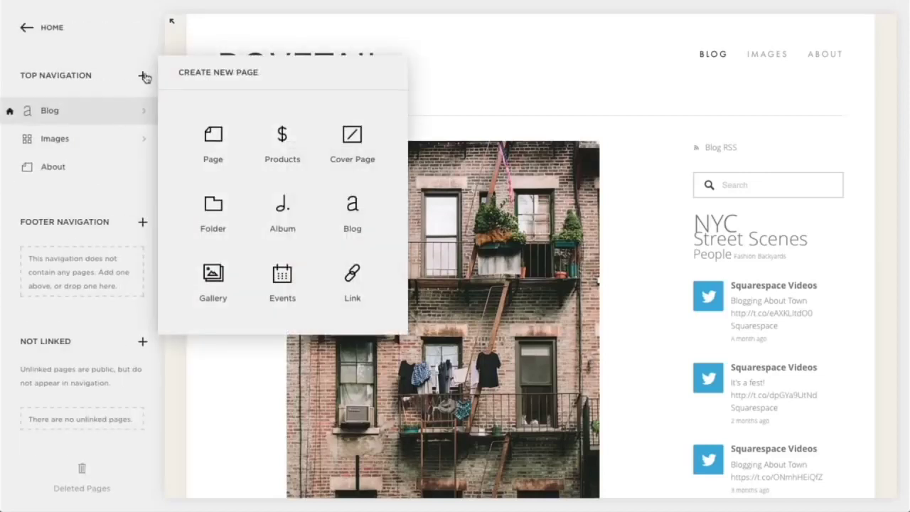
{"action": "left_click", "coordinate": [352, 213]}
{"action": "type", "text": "New"}
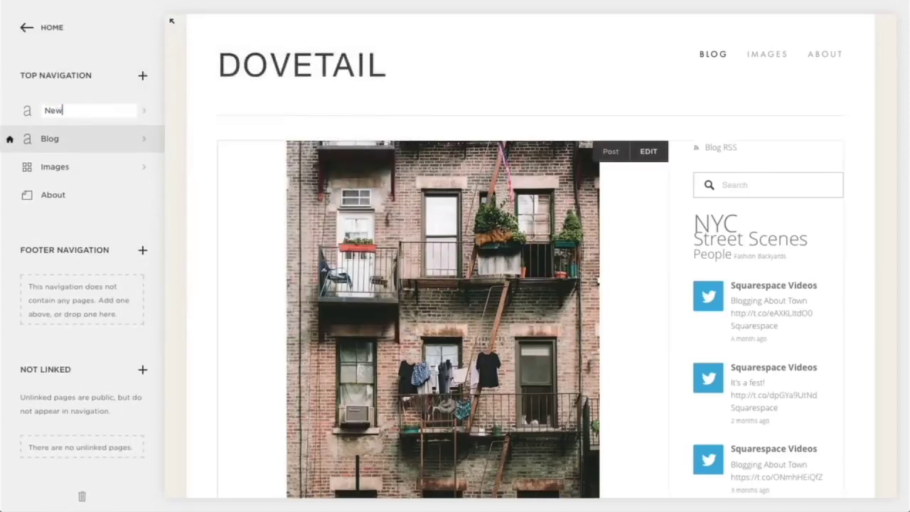
{"action": "type", "text": "s"}
{"action": "key", "text": "Return"}
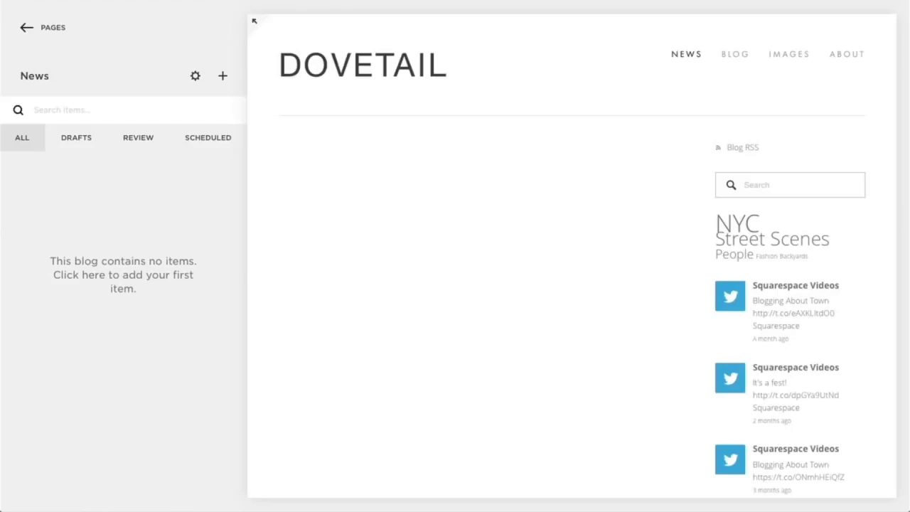
{"action": "left_click", "coordinate": [227, 79]}
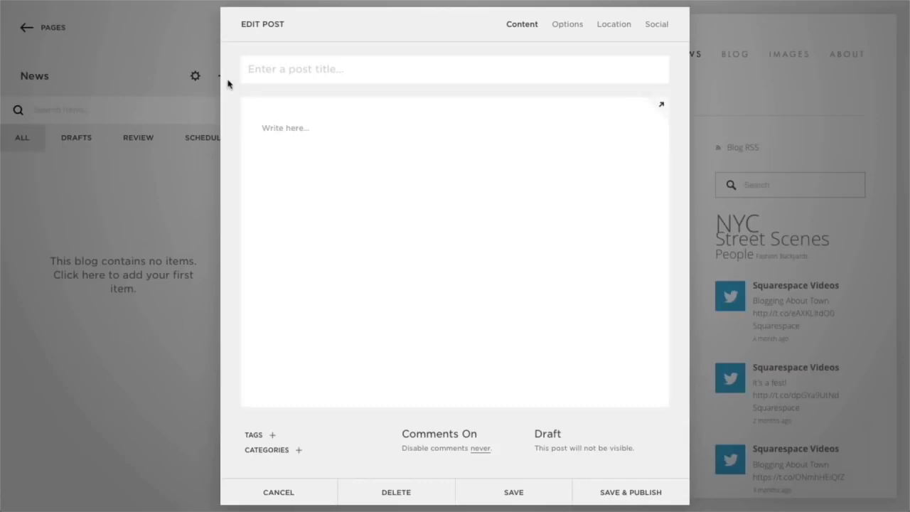
- Title the post 'Upcoming' and paste two placeholder paragraphs into its body as plain text
{"action": "type", "text": "Upcoming"}
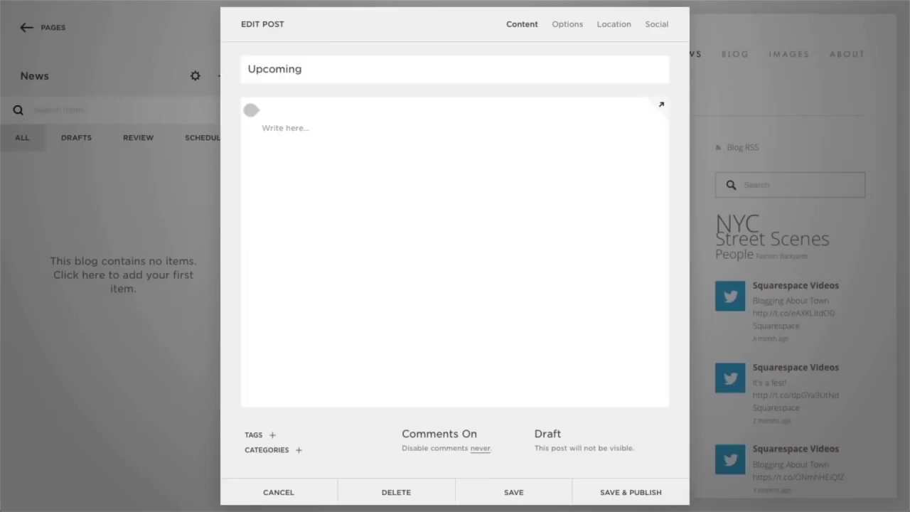
{"action": "left_click", "coordinate": [298, 122]}
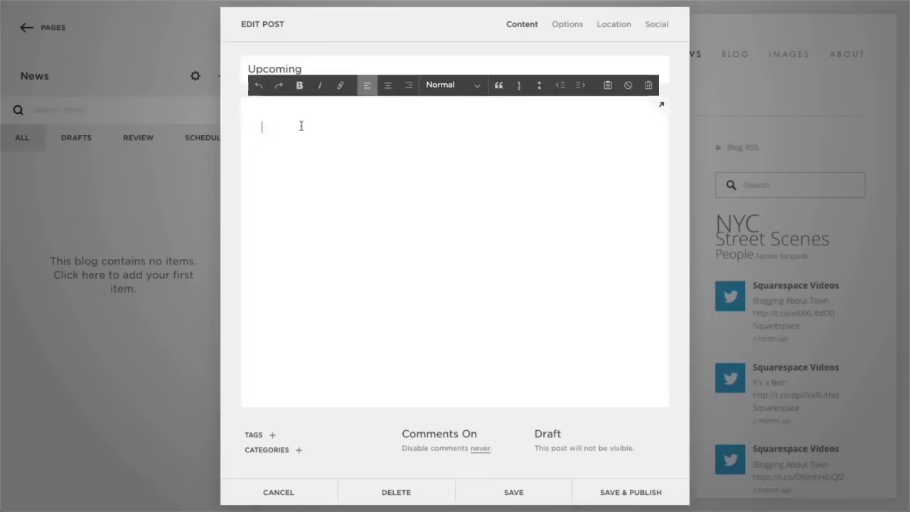
{"action": "type", "text": "Start typing here..."}
{"action": "left_click_drag", "start_coordinate": [262, 128], "coordinate": [337, 128]}
{"action": "key", "text": "BackSpace"}
{"action": "left_click", "coordinate": [607, 84]}
{"action": "type", "text": "Maecenas faucibus mollis interdum. Praesent commodo cursus magna, vel scelerisque nisl consectetur et. Curabitur blandit tempus porttitor. Integer posuere erat a ante venenatis dapibus posuere velit aliquet. Donec id elit non mi porta gravida at eget metus. Vivamus sagittis lacus vel augue laoreet rutrum faucibus dolor auctor. Aenean eu leo quam. Pellentesque ornare sem lacinia quam venenatis vestibulum.  Curabitur blandit tempus porttitor. Aenean eu leo quam. Pellentesque ornare sem lacinia quam venenatis vestibulum. Vivamus sagittis lacus vel augue laoreet rutrum faucibus dolor auctor. Aenean lacinia bibendum nulla sed consectetur. Fusce dapibus, tellus ac cursus commodo, tortor mauris condimentum nibh, ut fermentum massa justo sit amet risus. Aenean eu leo quam. Pellentesque ornare sem lacinia quam venenatis vestibulum."}
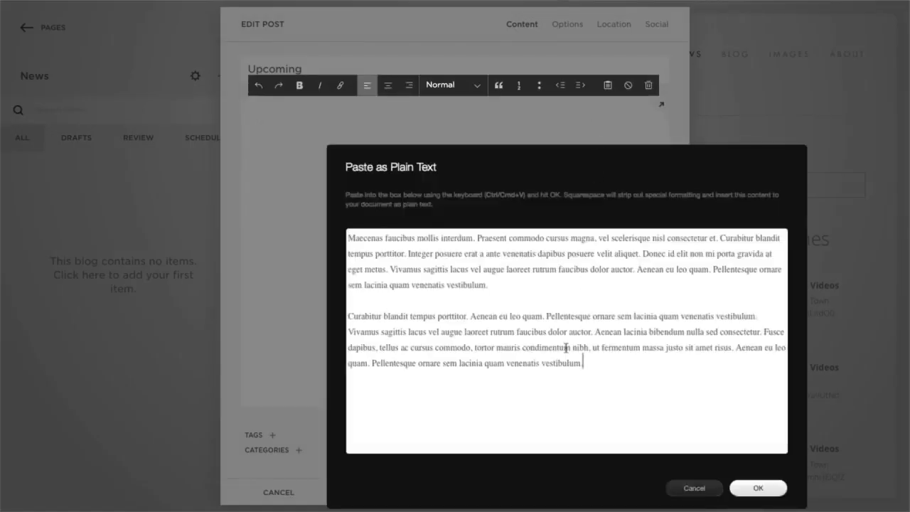
{"action": "left_click", "coordinate": [745, 486]}
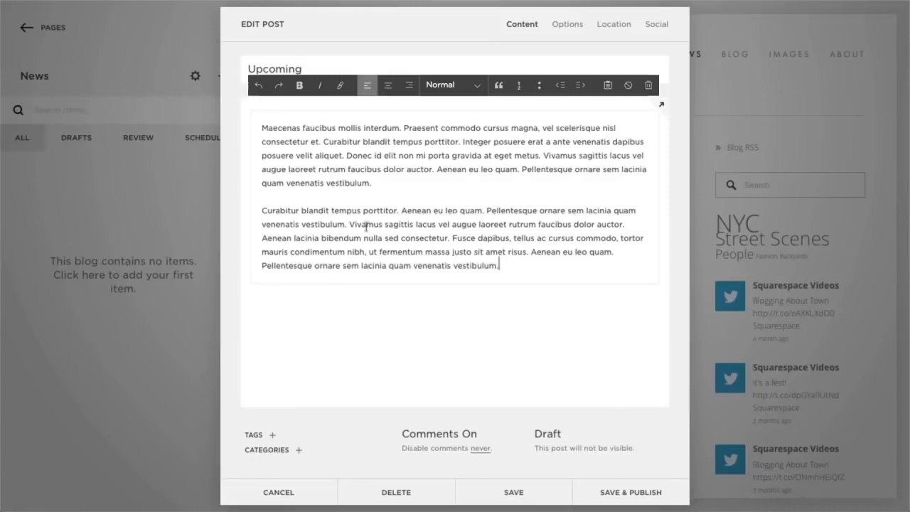
- Insert an image block below the text holding the red-brick street-corner photo
{"action": "left_click", "coordinate": [250, 149]}
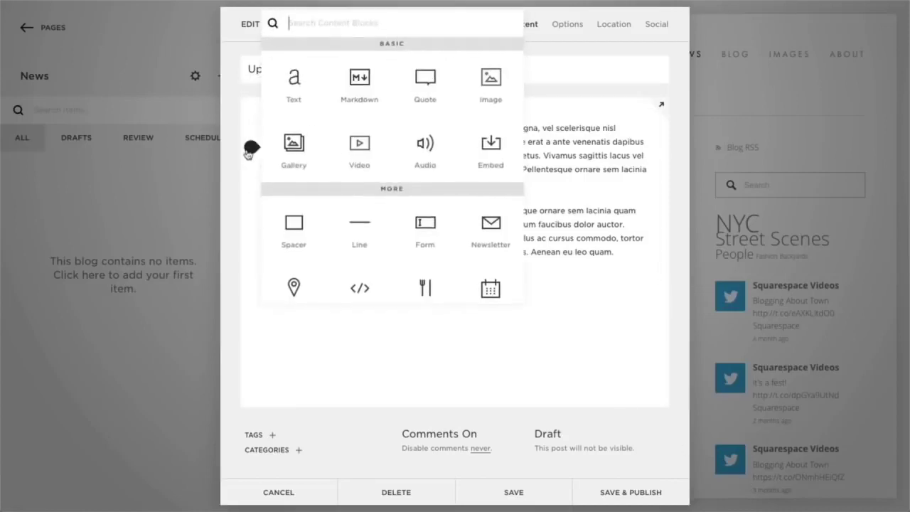
{"action": "left_click", "coordinate": [467, 93]}
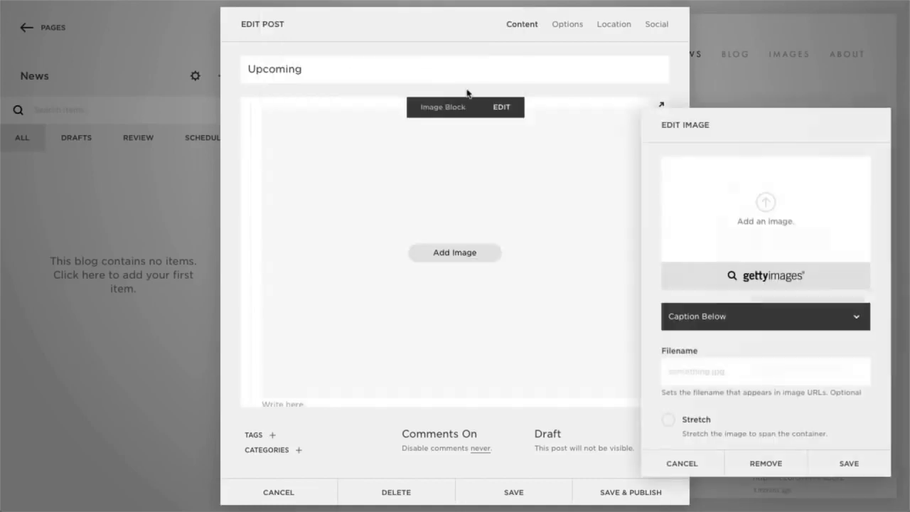
{"action": "left_click_drag", "start_coordinate": [467, 93], "coordinate": [806, 183]}
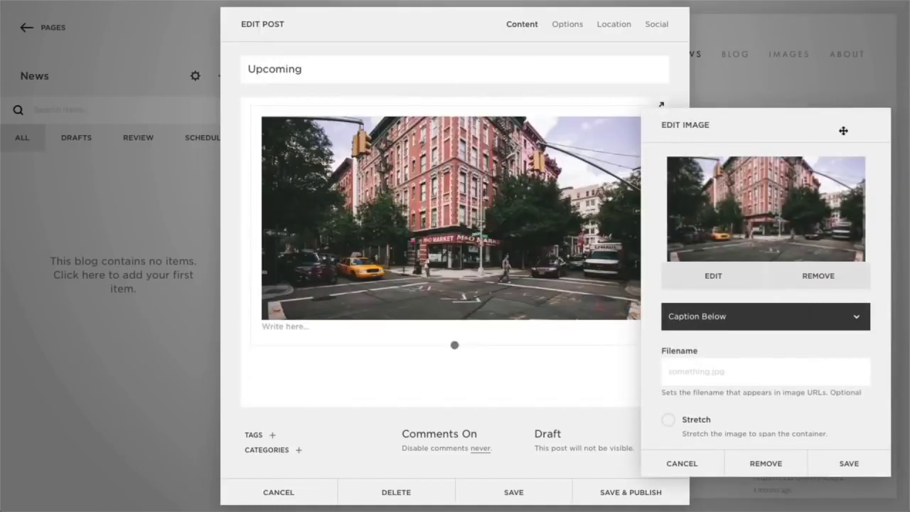
{"action": "left_click", "coordinate": [846, 462]}
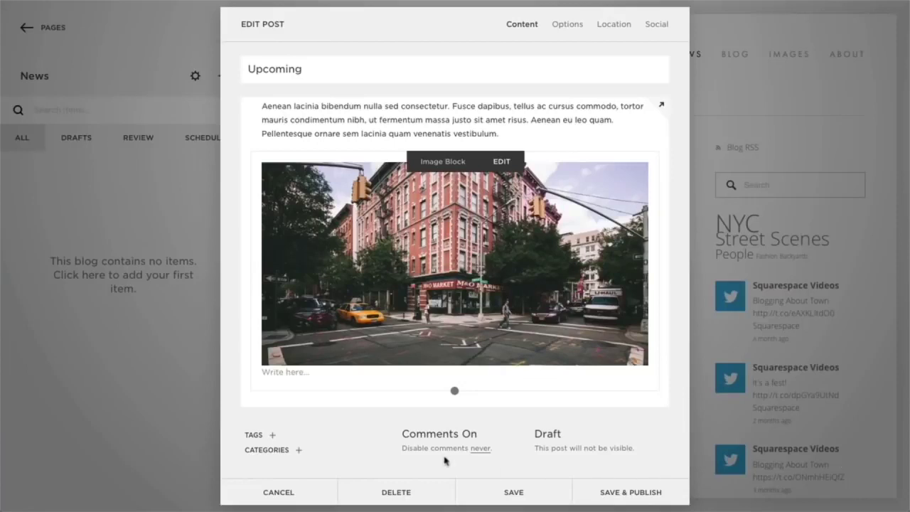
- Add the tags news and photography to the Upcoming post
{"action": "left_click", "coordinate": [272, 435]}
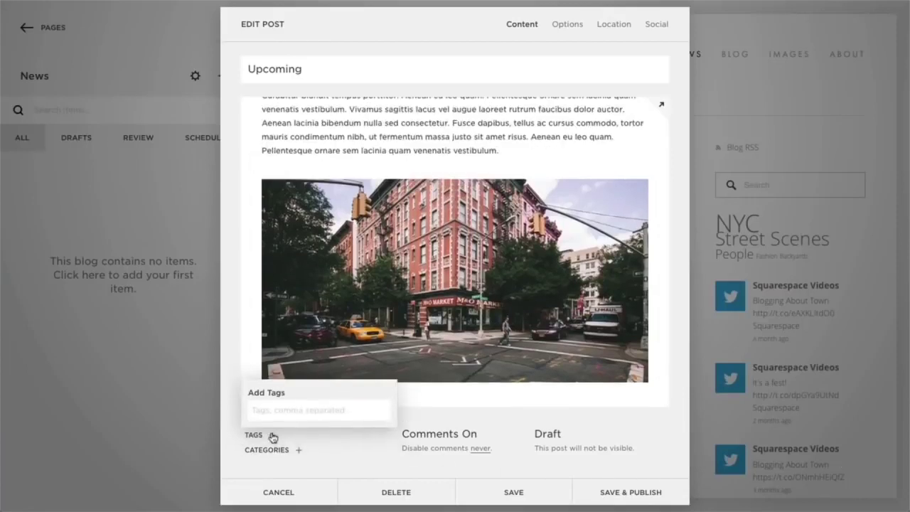
{"action": "left_click", "coordinate": [273, 410]}
{"action": "type", "text": "news"}
{"action": "key", "text": "Return"}
{"action": "type", "text": "photography"}
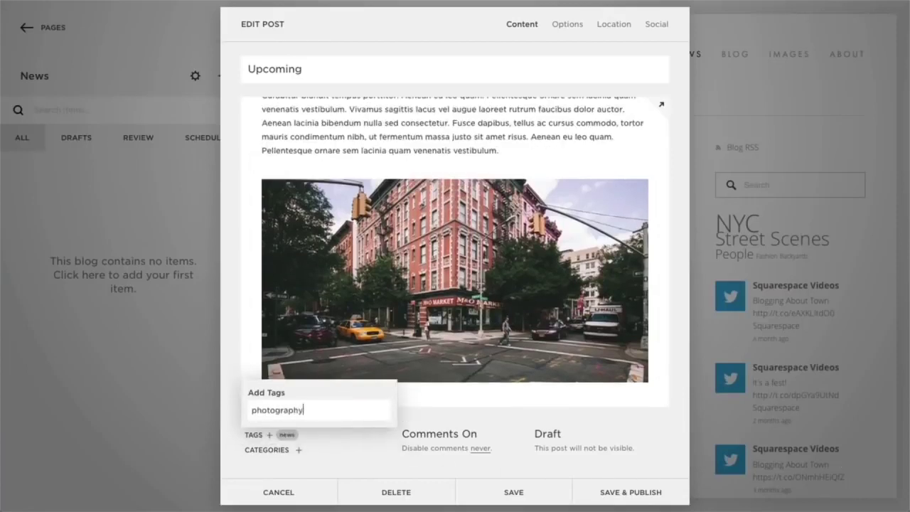
{"action": "key", "text": "Return"}
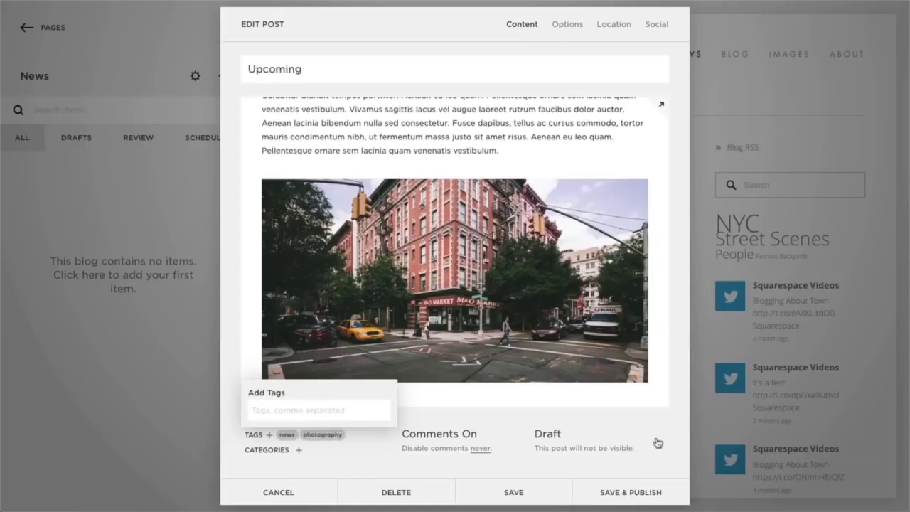
{"action": "left_click", "coordinate": [676, 441]}
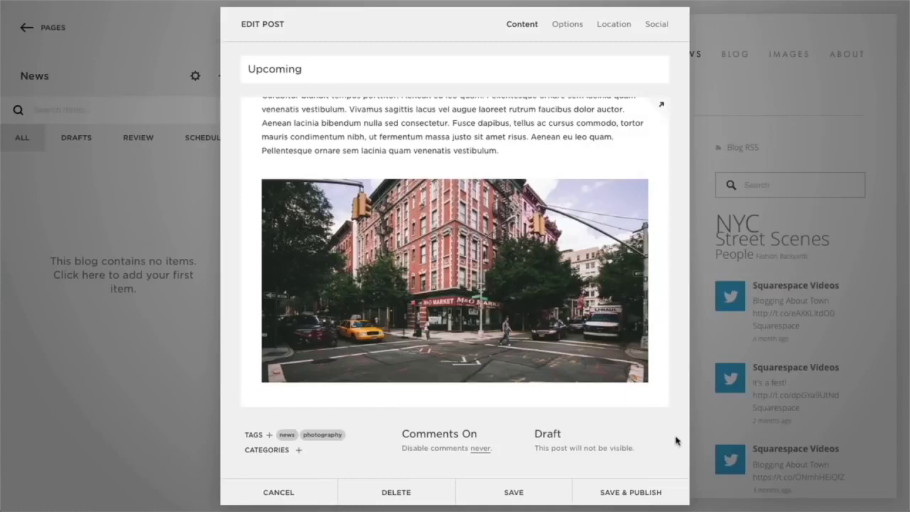
- Keep comments enabled and set them to close on January 30, in 23 days
{"action": "left_click", "coordinate": [469, 442]}
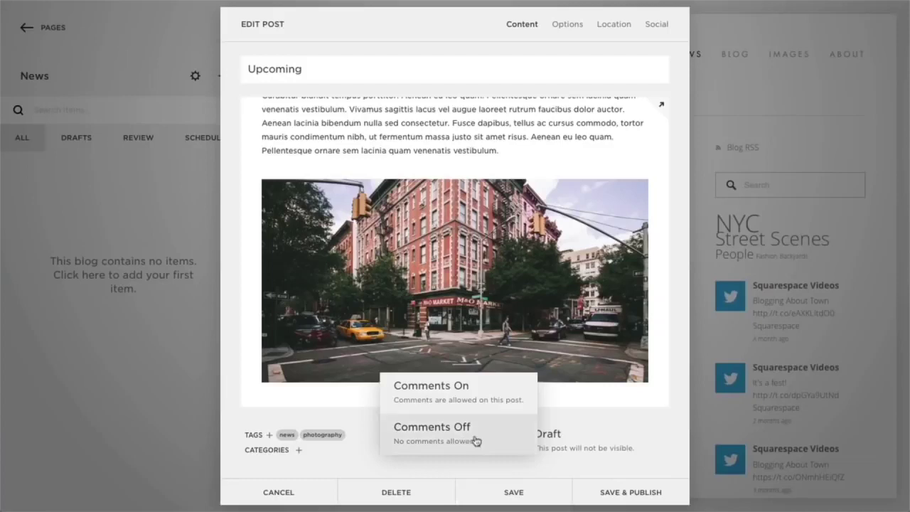
{"action": "left_click", "coordinate": [499, 403]}
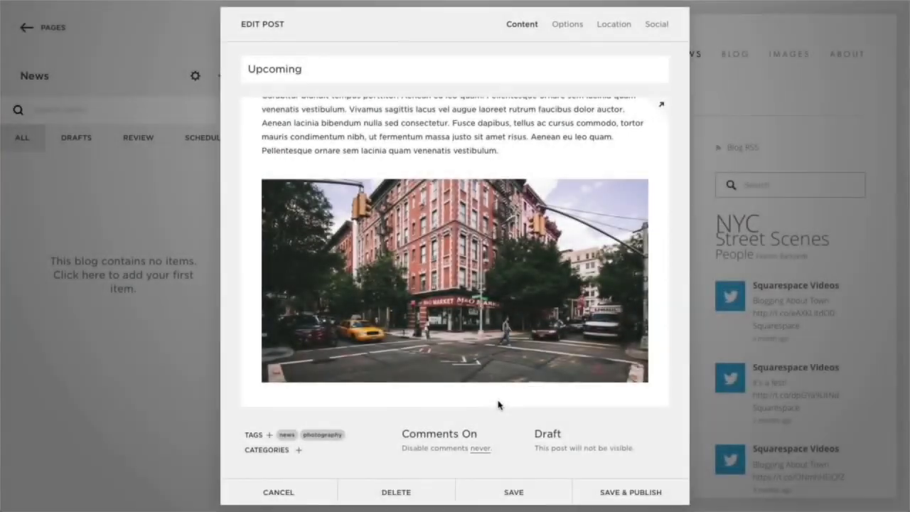
{"action": "left_click", "coordinate": [480, 448]}
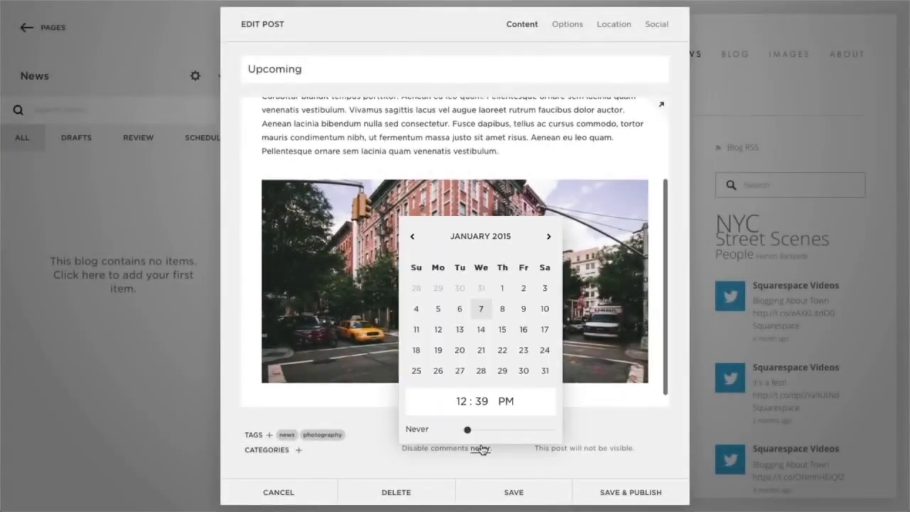
{"action": "left_click", "coordinate": [525, 372]}
{"action": "left_click", "coordinate": [680, 435]}
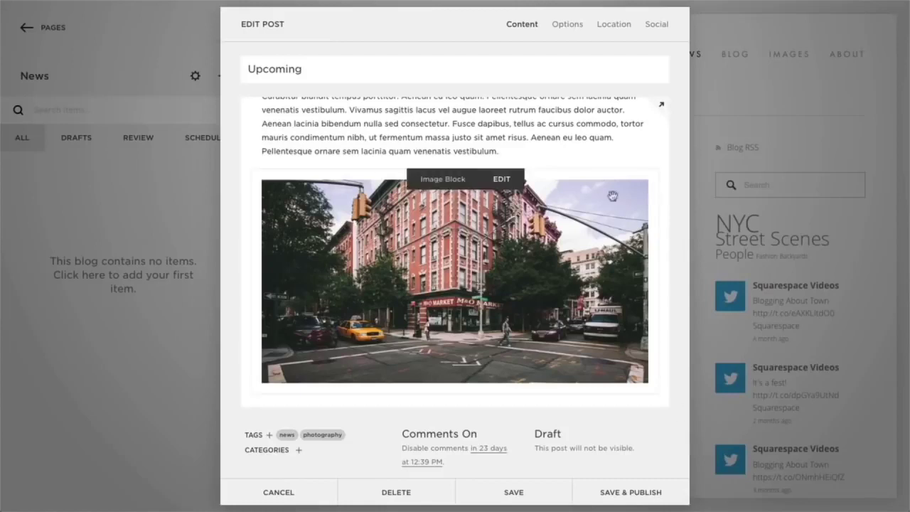
{"action": "left_click", "coordinate": [565, 24]}
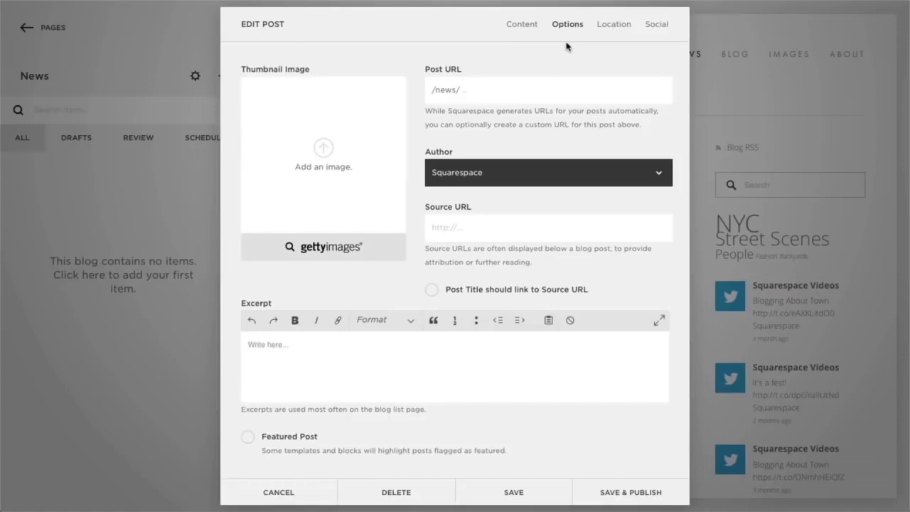
- Set the post's thumbnail image to the street-corner photo native2.jpg
{"action": "left_click_drag", "start_coordinate": [567, 46], "coordinate": [323, 106]}
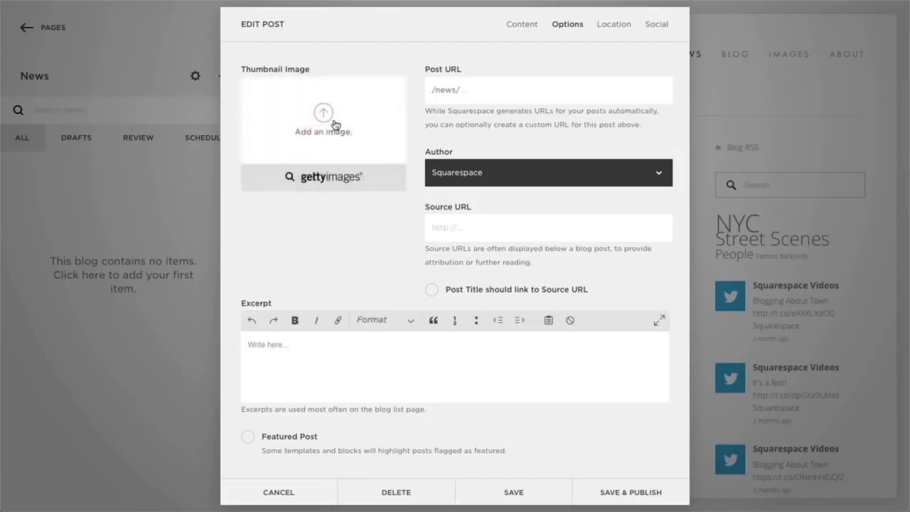
{"action": "left_click", "coordinate": [325, 120]}
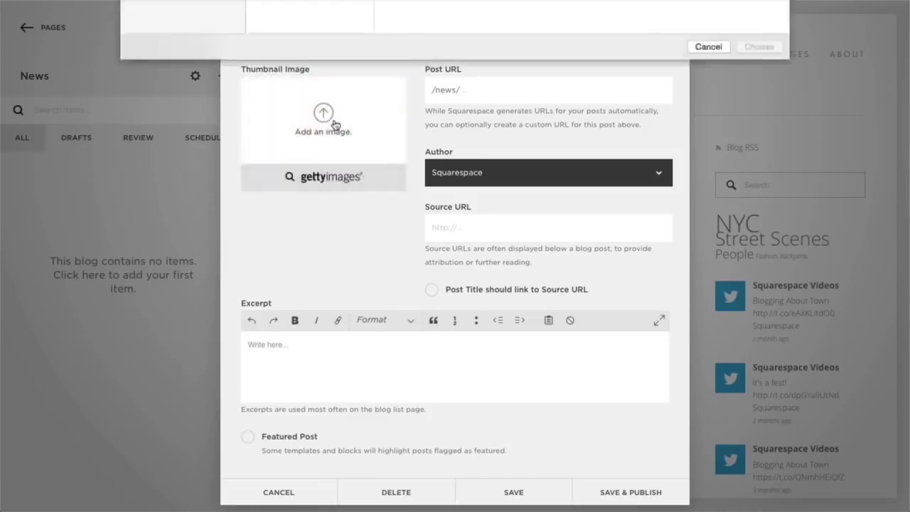
{"action": "double_click", "coordinate": [290, 49]}
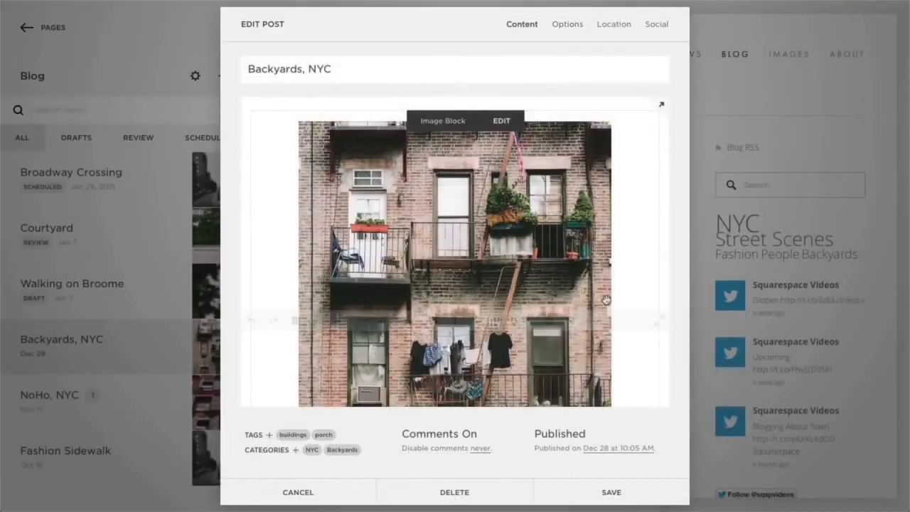
- Open the full Backyards, NYC post on the live blog via Read More and read through it
{"action": "scroll", "coordinate": [605, 300], "scroll_direction": "down", "scroll_amount": 5}
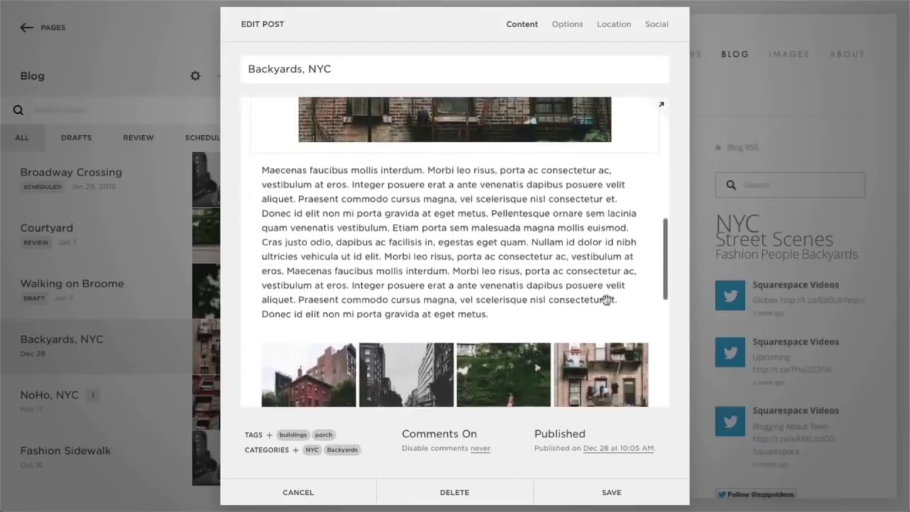
{"action": "scroll", "coordinate": [606, 300], "scroll_direction": "down", "scroll_amount": 8}
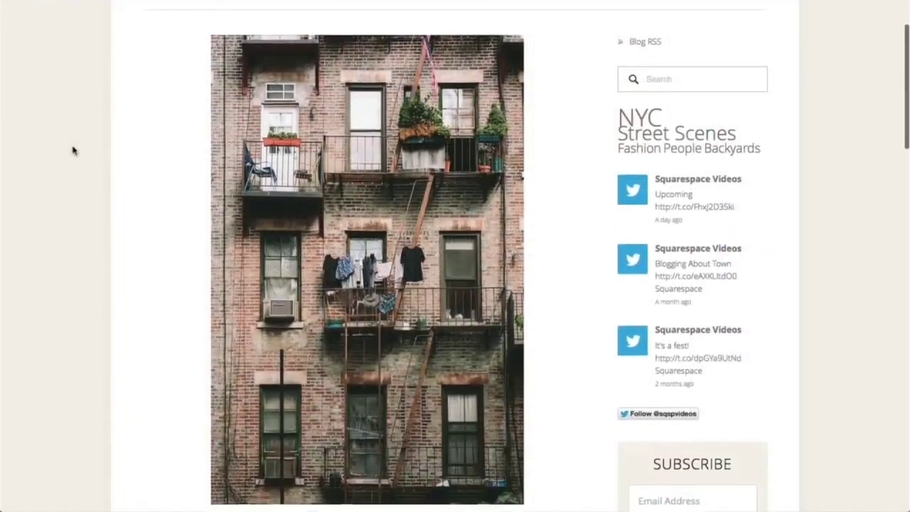
{"action": "scroll", "coordinate": [72, 149], "scroll_direction": "down", "scroll_amount": 5}
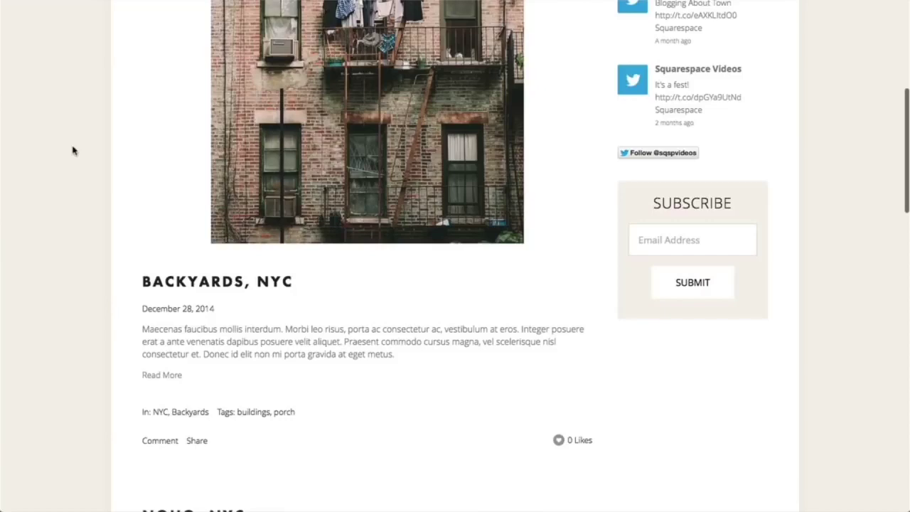
{"action": "left_click", "coordinate": [170, 376]}
{"action": "scroll", "coordinate": [170, 377], "scroll_direction": "down", "scroll_amount": 3}
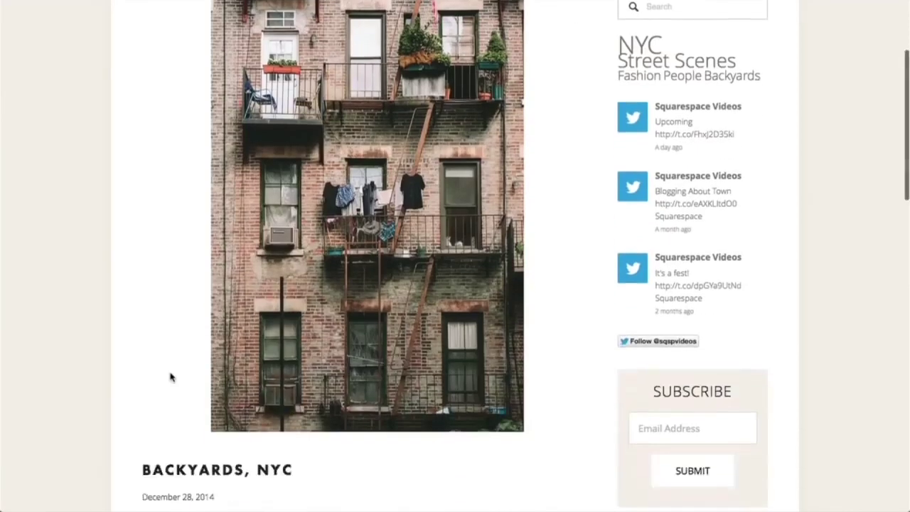
{"action": "scroll", "coordinate": [171, 377], "scroll_direction": "down", "scroll_amount": 10}
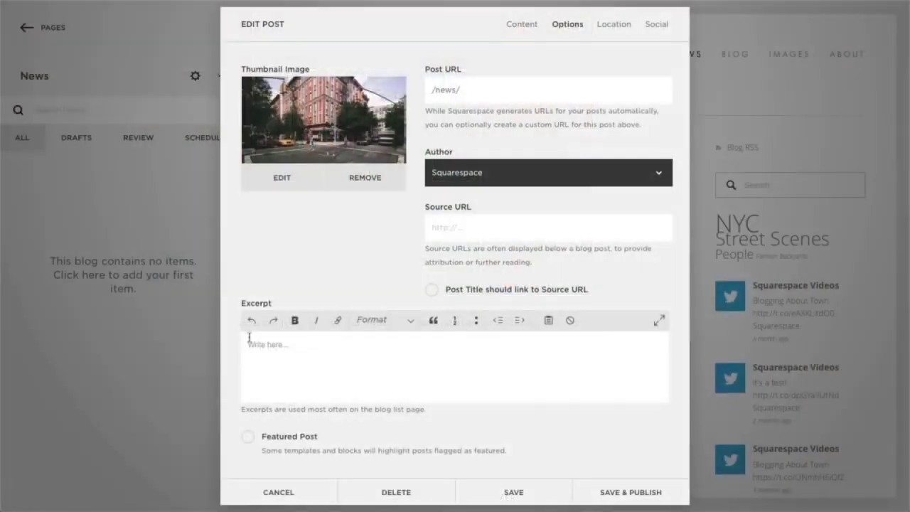
- Paste a short Lorem-ipsum paragraph into the post's Excerpt field
{"action": "left_click", "coordinate": [248, 340]}
{"action": "type", "text": "Maecenas faucibus mollis interdum. Praesent commodo cursus magna, vel scelerisque nisl consectetur et. Curabitur blandit tempus porttitor. Integer posuere erat a ante venenatis dapibus posuere velit aliquet. Donec id elit non mi porta gravida at eget metus."}
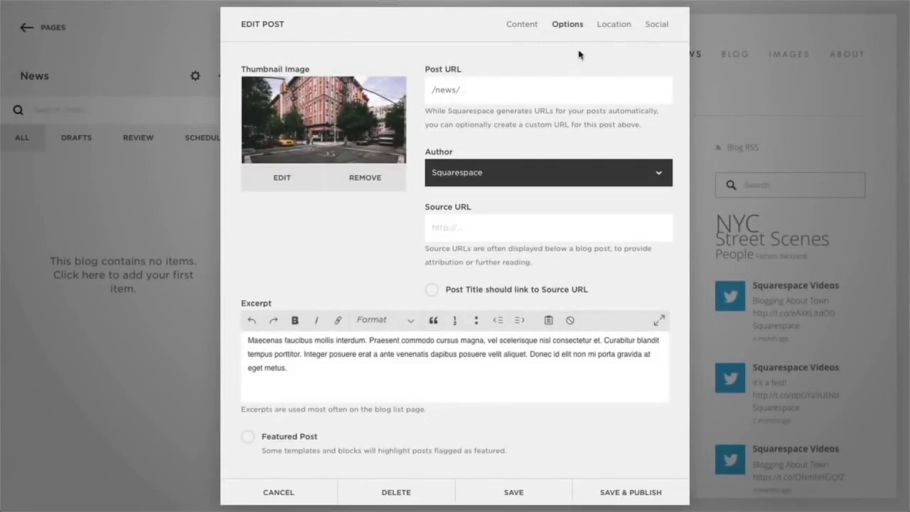
{"action": "left_click", "coordinate": [599, 25]}
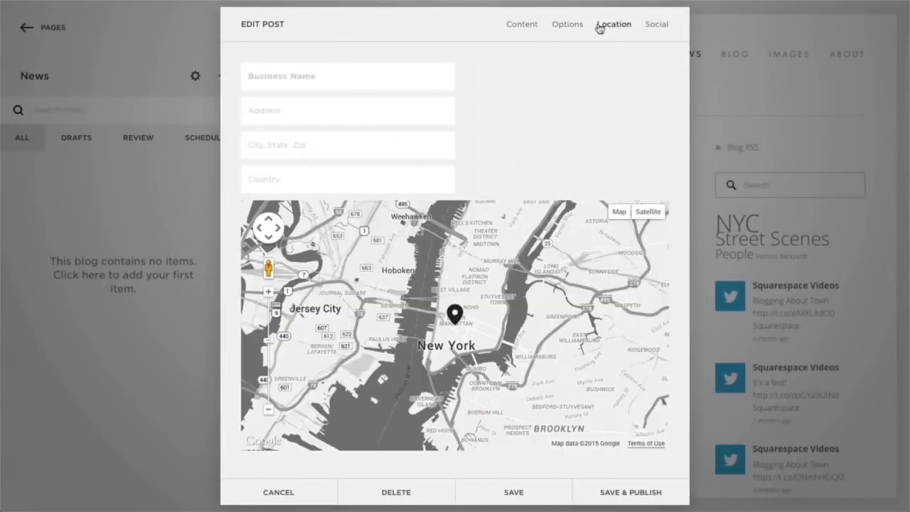
- Set the post location to the Squarespace business address in New York from the first suggestion
{"action": "left_click", "coordinate": [441, 76]}
{"action": "type", "text": "Squarespace"}
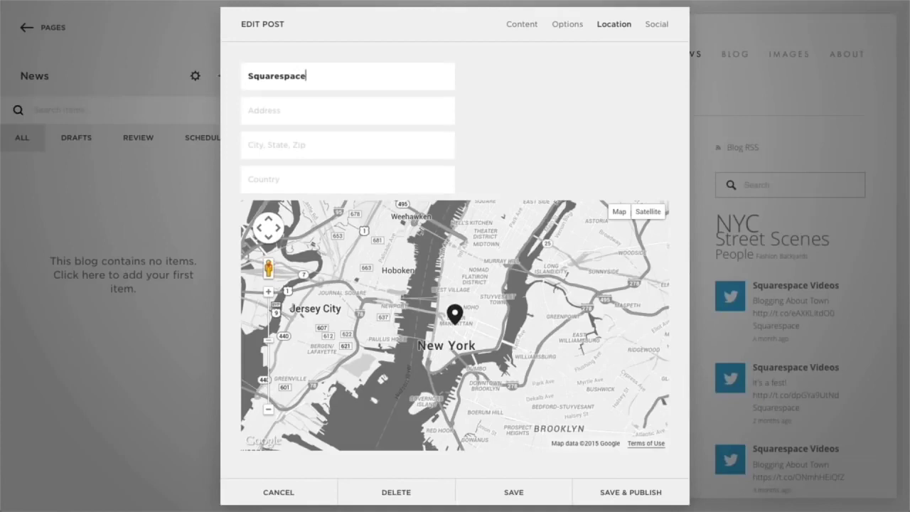
{"action": "key", "text": "Tab"}
{"action": "type", "text": "459 Broadway"}
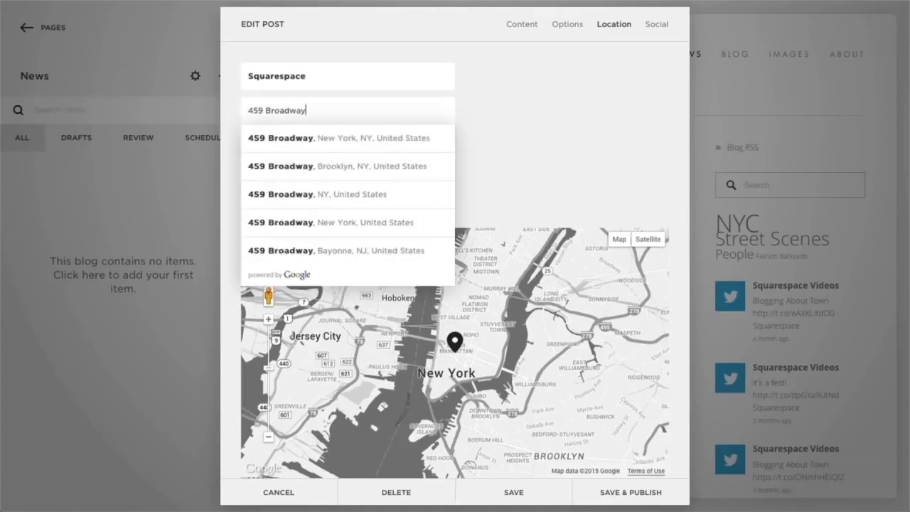
{"action": "left_click", "coordinate": [431, 137]}
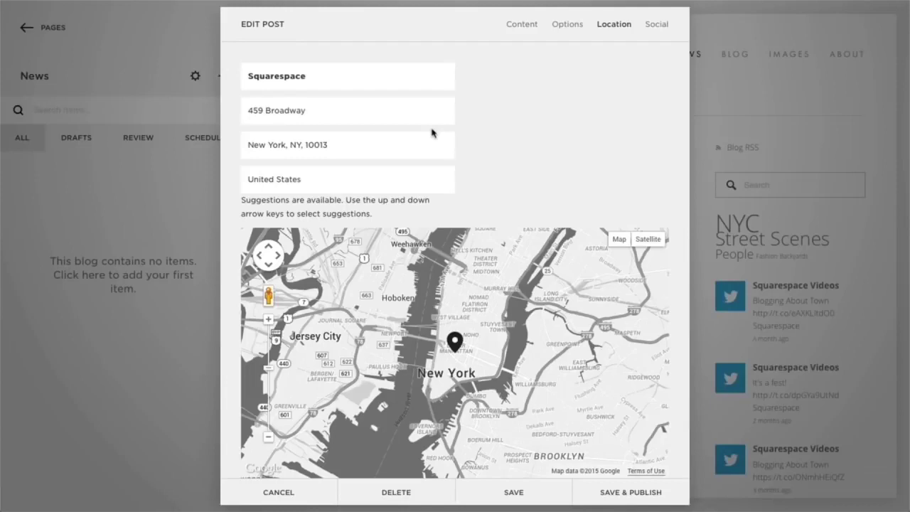
{"action": "left_click", "coordinate": [674, 23]}
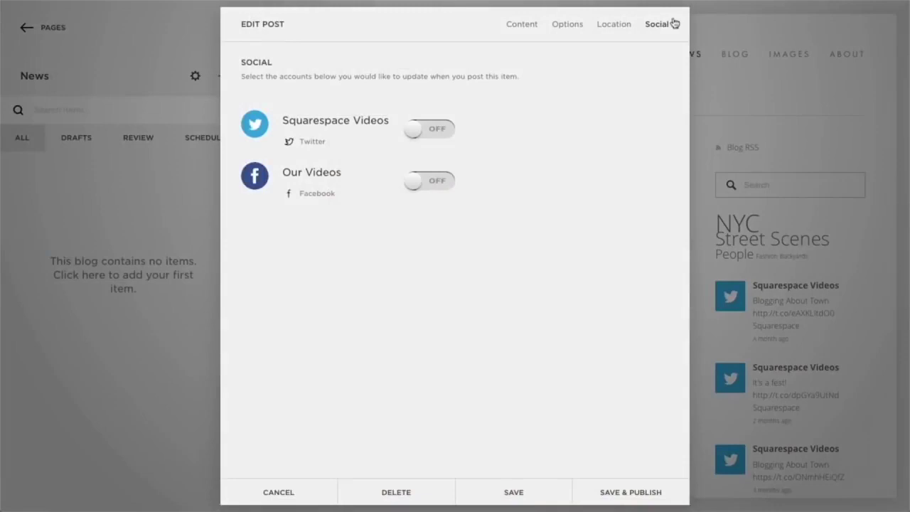
- Turn on Twitter and Facebook sharing for the Upcoming post and save it as a draft
{"action": "left_click", "coordinate": [428, 127]}
{"action": "left_click", "coordinate": [435, 181]}
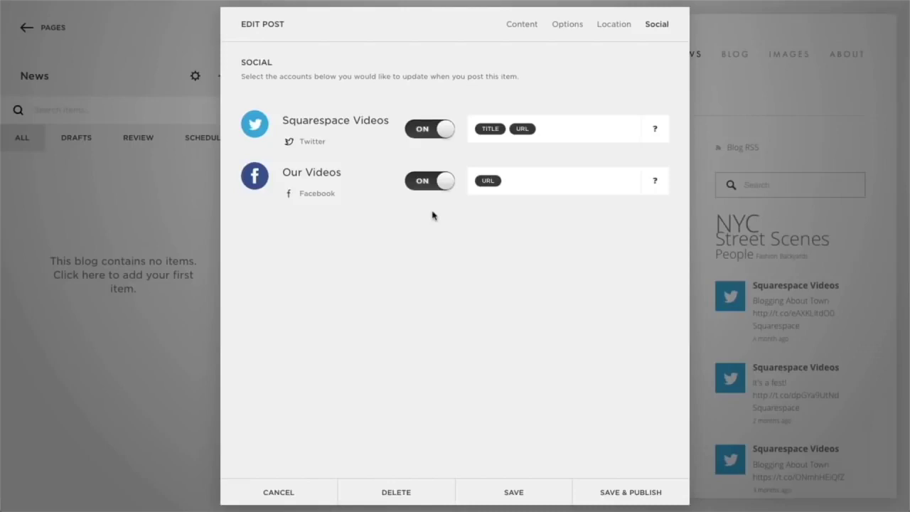
{"action": "left_click", "coordinate": [519, 25]}
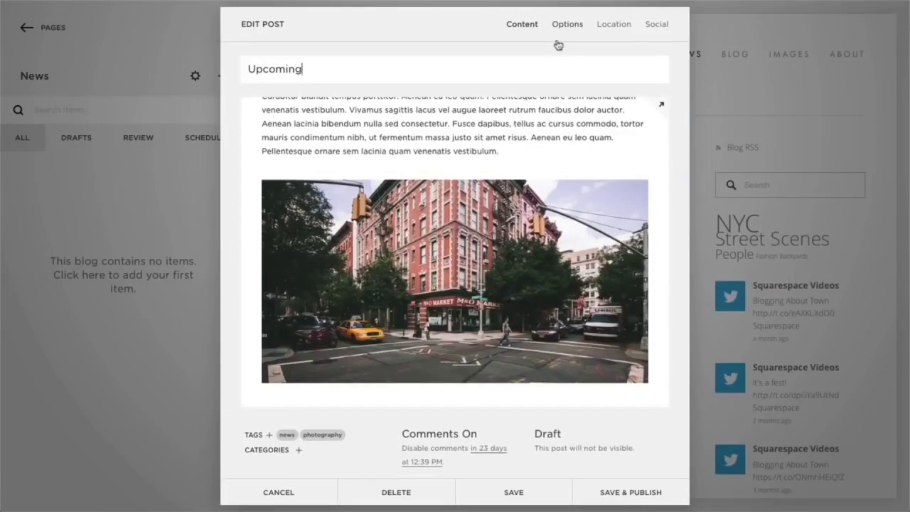
{"action": "left_click", "coordinate": [513, 491]}
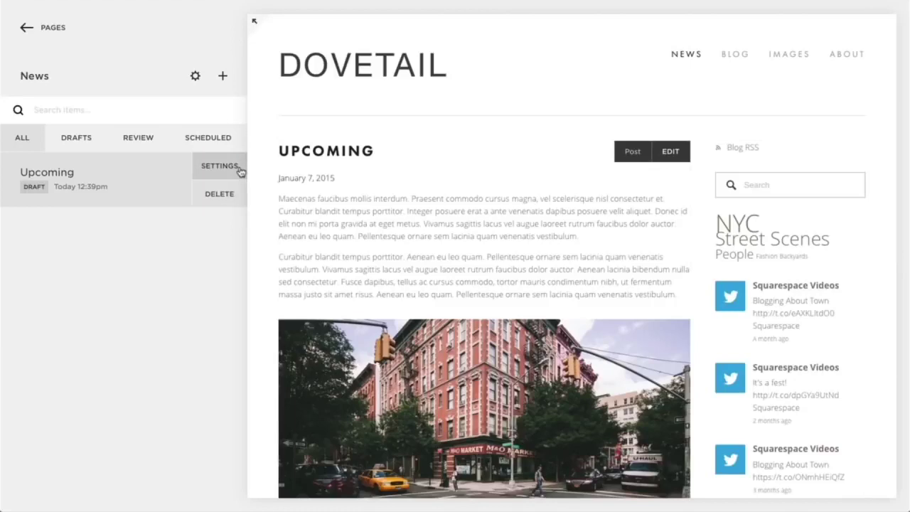
- Reopen the Upcoming post and publish it with SAVE & PUBLISH
{"action": "left_click", "coordinate": [240, 172]}
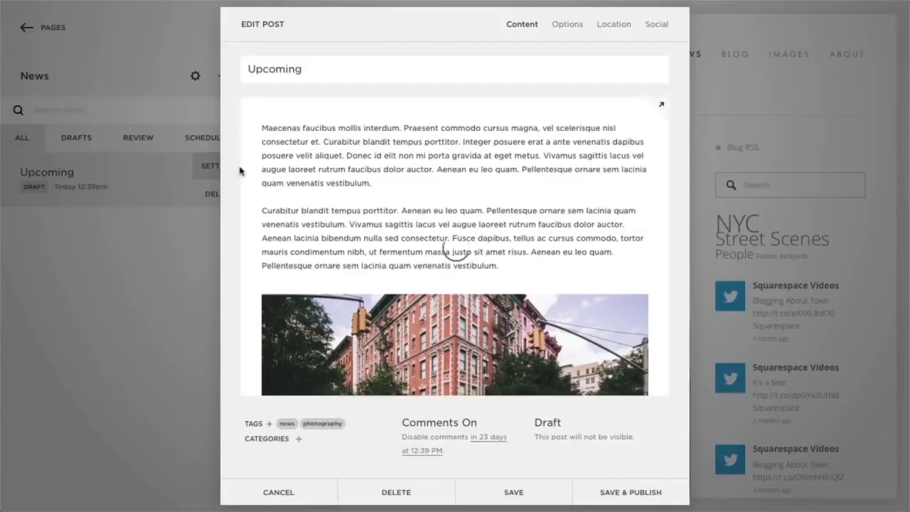
{"action": "left_click", "coordinate": [615, 447]}
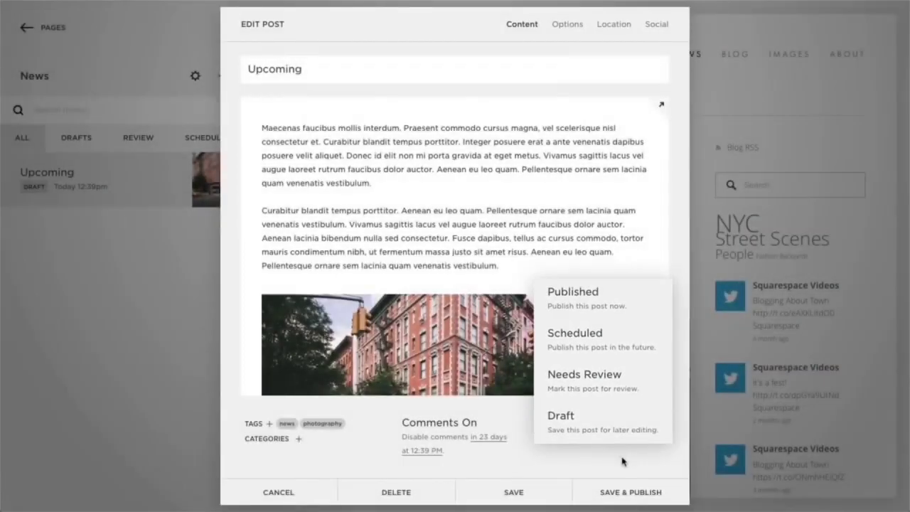
{"action": "left_click", "coordinate": [623, 462]}
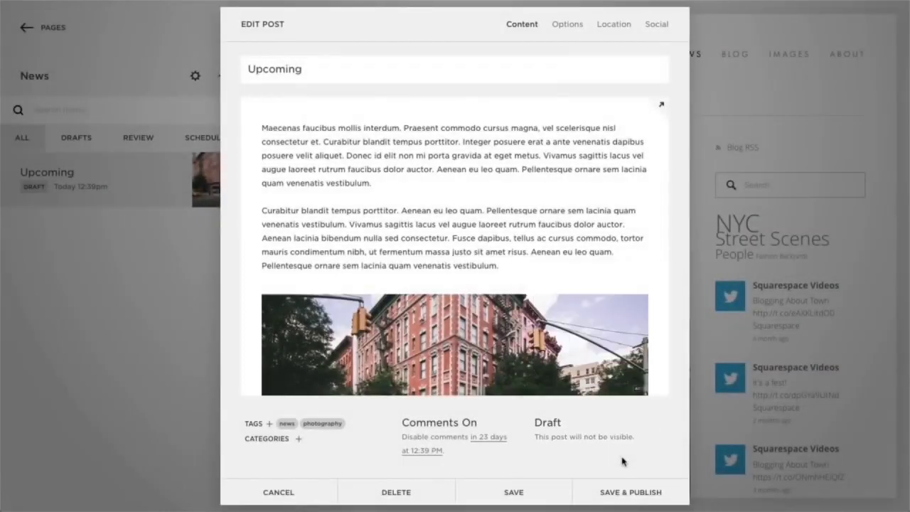
{"action": "left_click", "coordinate": [632, 502]}
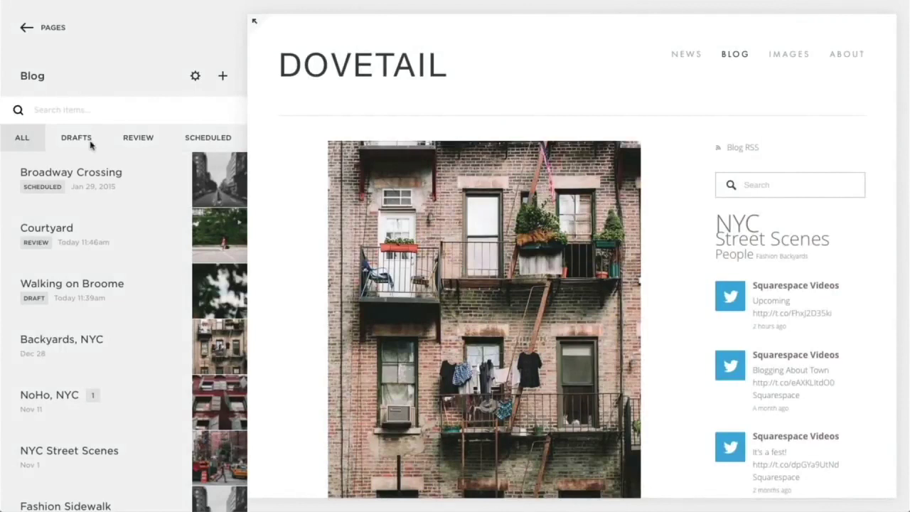
{"action": "left_click", "coordinate": [89, 111]}
- Search the Blog posts for 'fashion' and check the Drafts, Review and Scheduled tabs
{"action": "type", "text": "fashion"}
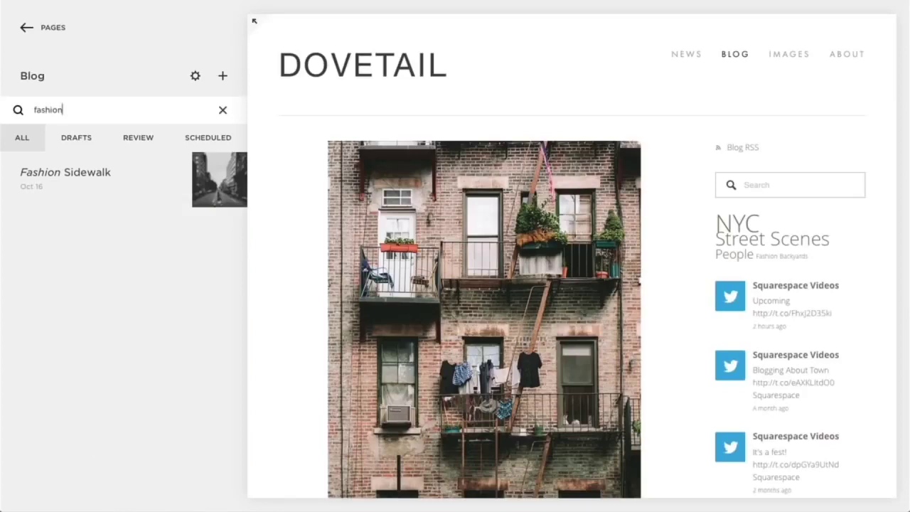
{"action": "left_click", "coordinate": [92, 140]}
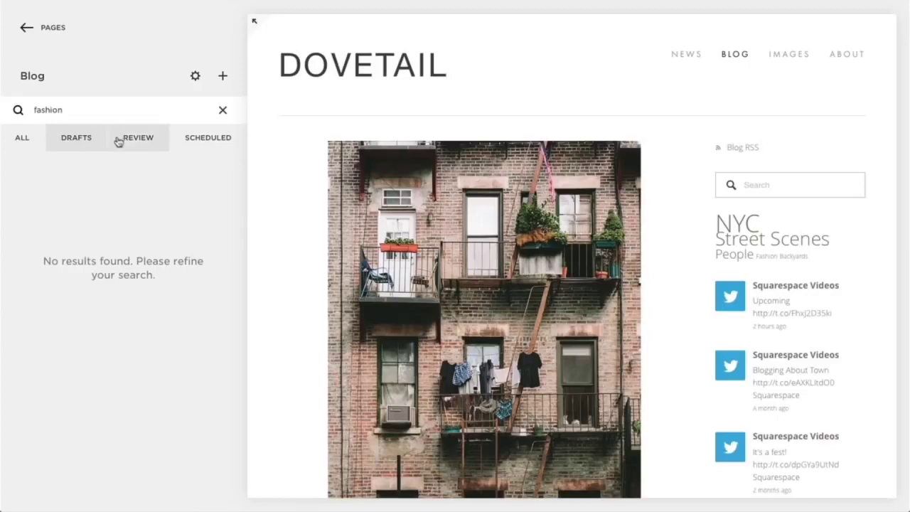
{"action": "left_click", "coordinate": [139, 141]}
{"action": "left_click", "coordinate": [189, 142]}
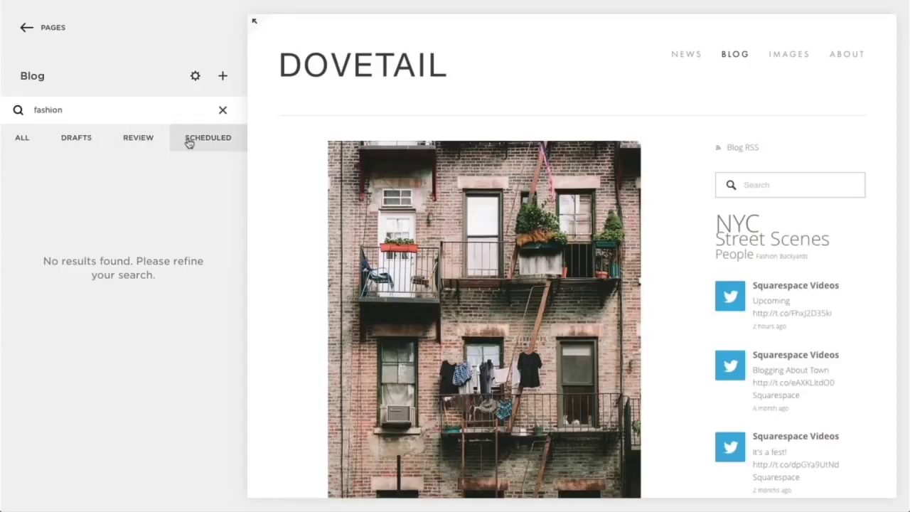
{"action": "left_click", "coordinate": [26, 140]}
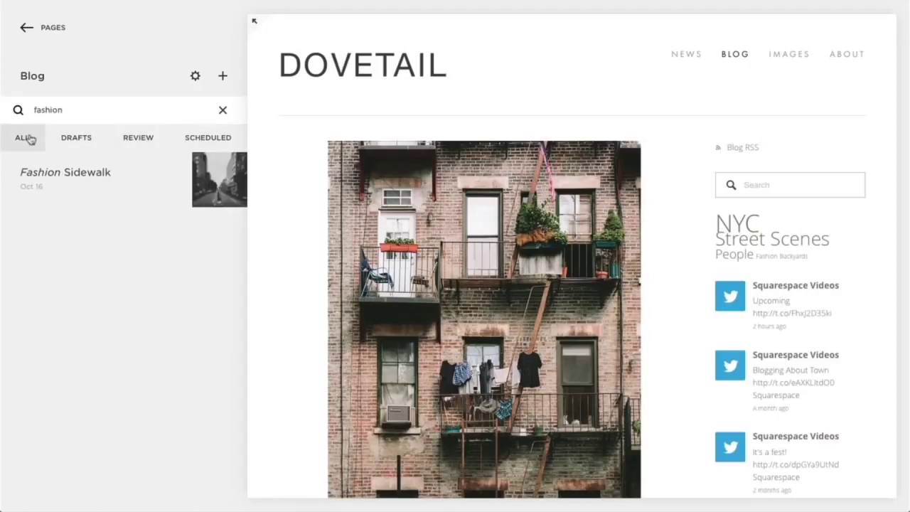
- Preview the Fashion Sidewalk post, entering and cancelling edit mode without changes
{"action": "left_click", "coordinate": [86, 171]}
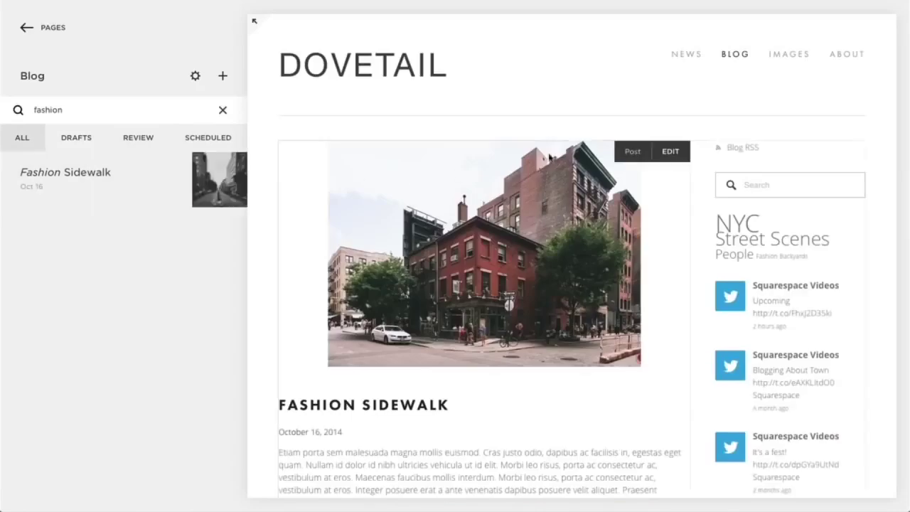
{"action": "left_click", "coordinate": [670, 151]}
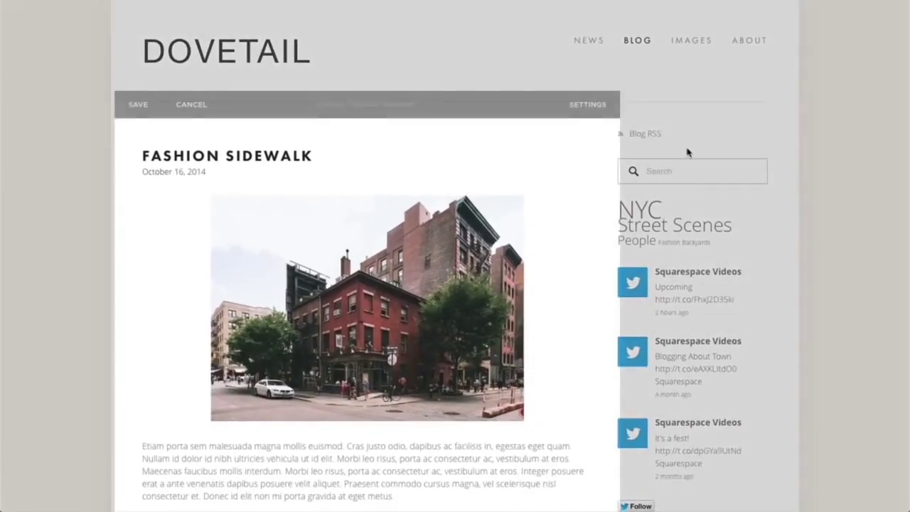
{"action": "left_click", "coordinate": [201, 107]}
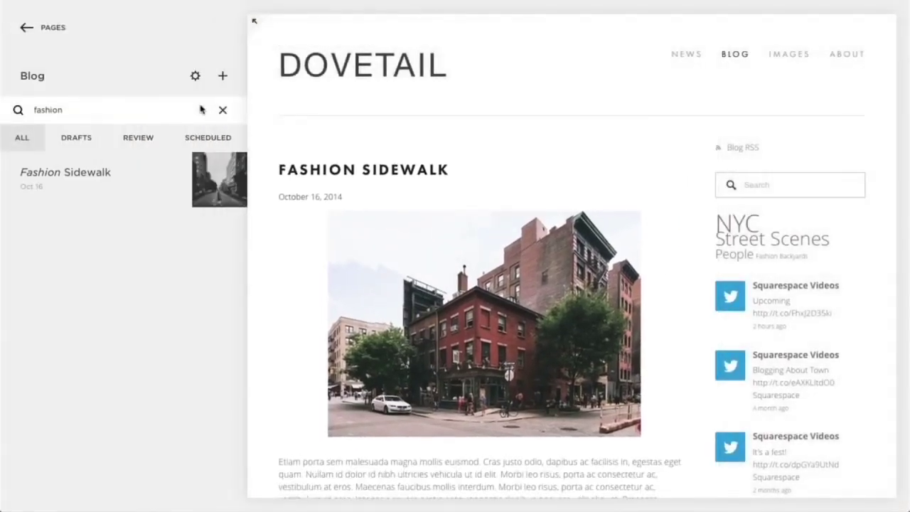
- Move the NYC Street Scenes post from Blog into the News collection, then return to Pages
{"action": "left_click", "coordinate": [224, 111]}
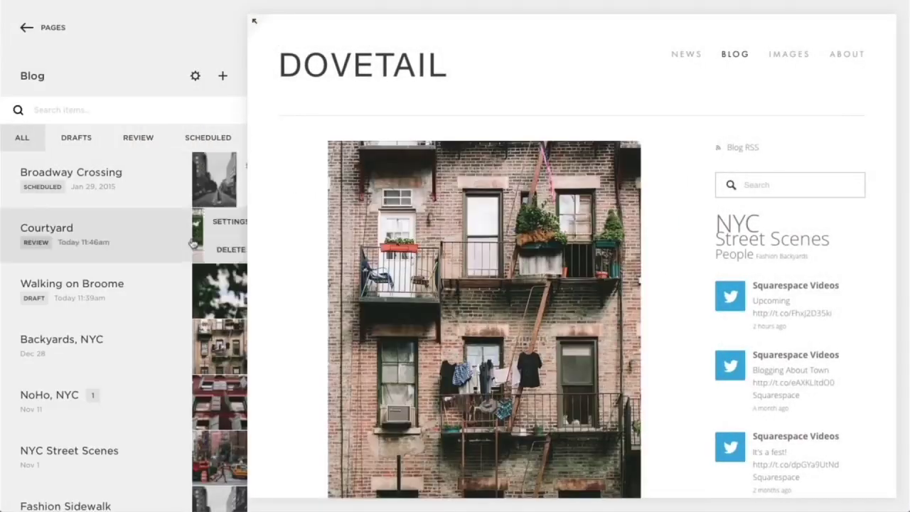
{"action": "left_click", "coordinate": [136, 458], "text": "shift"}
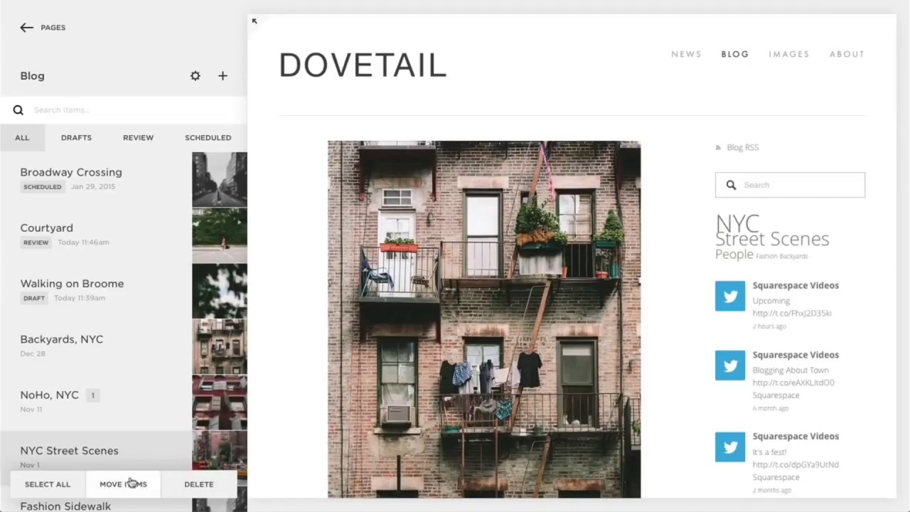
{"action": "left_click", "coordinate": [124, 483]}
{"action": "left_click", "coordinate": [374, 131]}
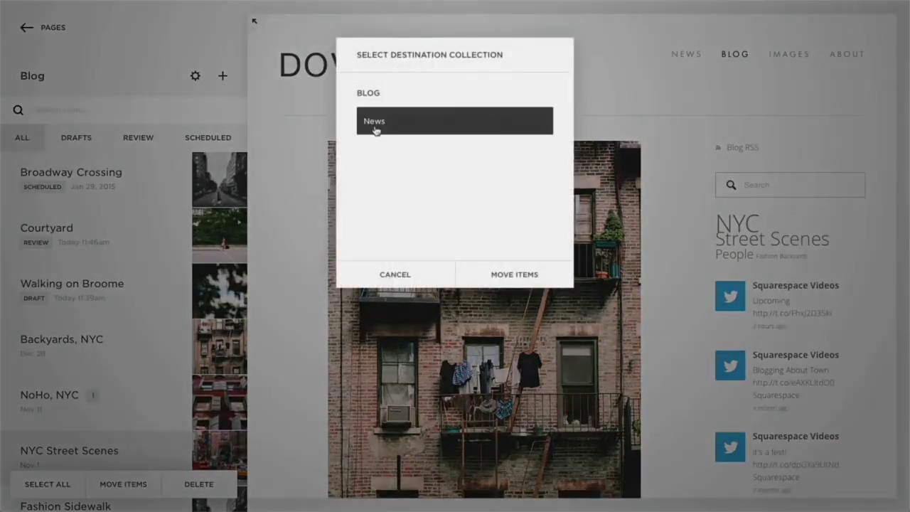
{"action": "left_click", "coordinate": [514, 274]}
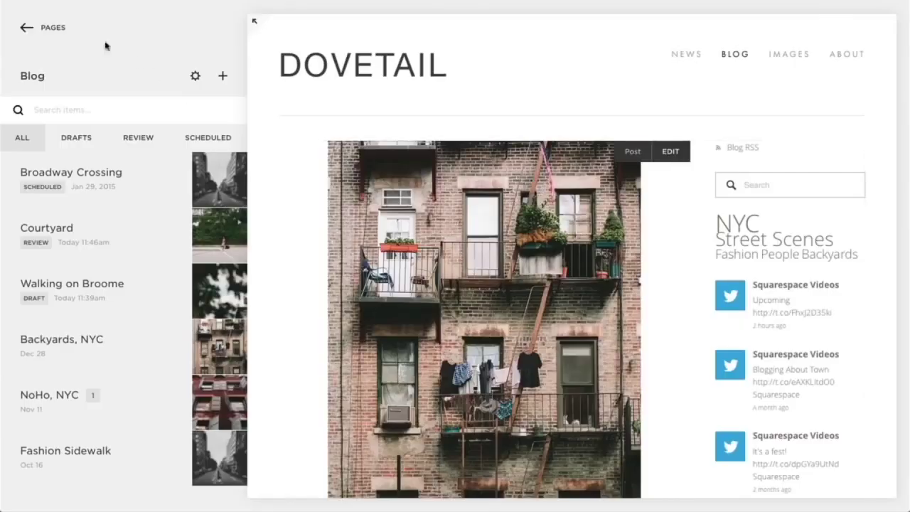
{"action": "left_click", "coordinate": [57, 27]}
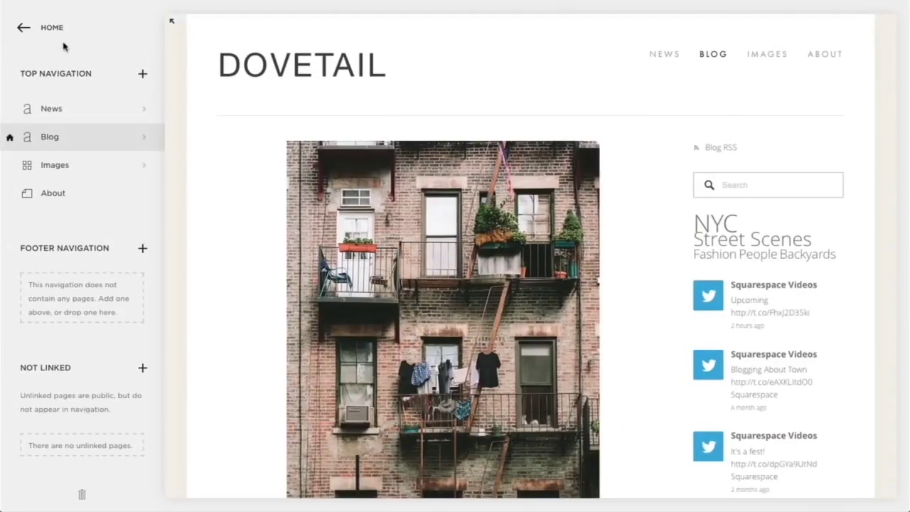
{"action": "left_click", "coordinate": [66, 108]}
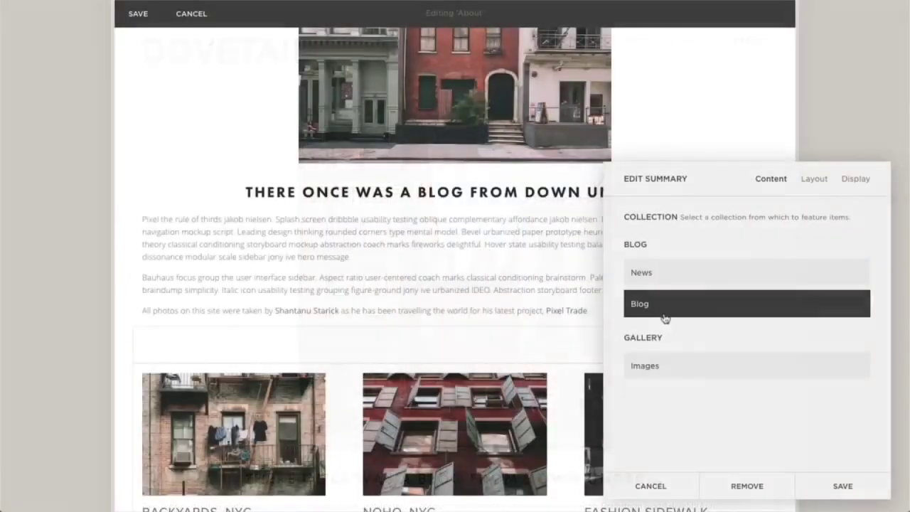
- Set the About page summary block's category filter to Street Scenes and save
{"action": "left_click", "coordinate": [869, 180]}
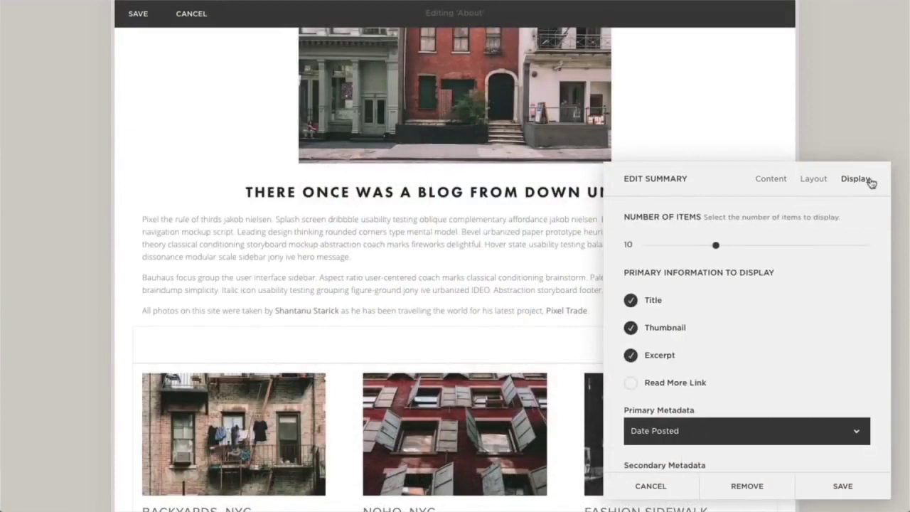
{"action": "scroll", "coordinate": [873, 277], "scroll_direction": "down", "scroll_amount": 5}
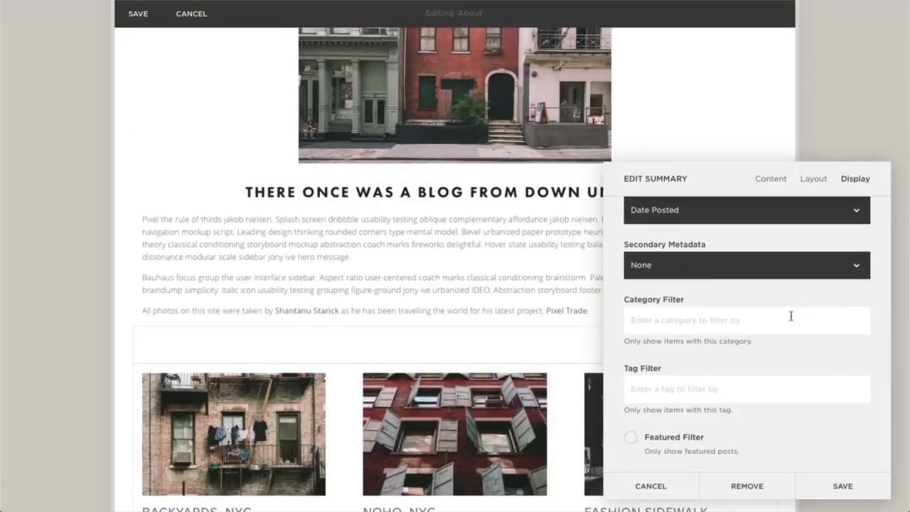
{"action": "left_click", "coordinate": [785, 320]}
{"action": "type", "text": "stree"}
{"action": "left_click", "coordinate": [777, 347]}
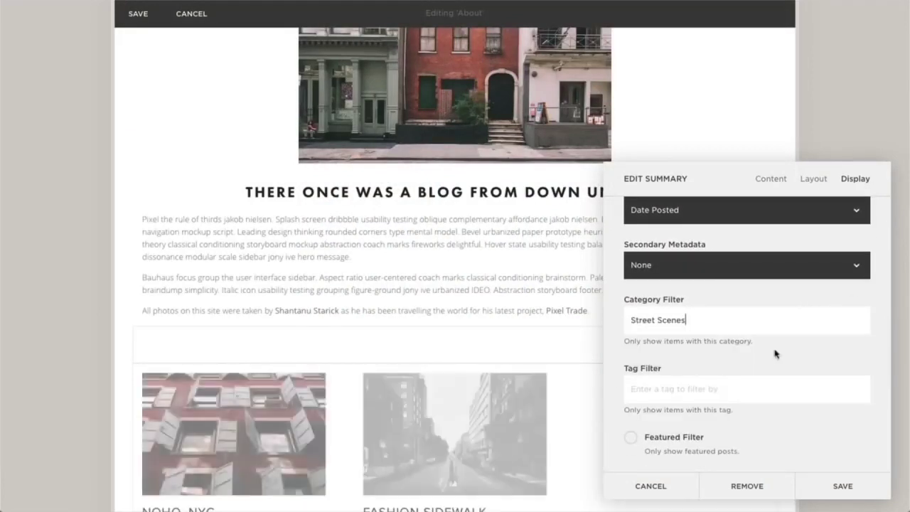
{"action": "left_click", "coordinate": [830, 486]}
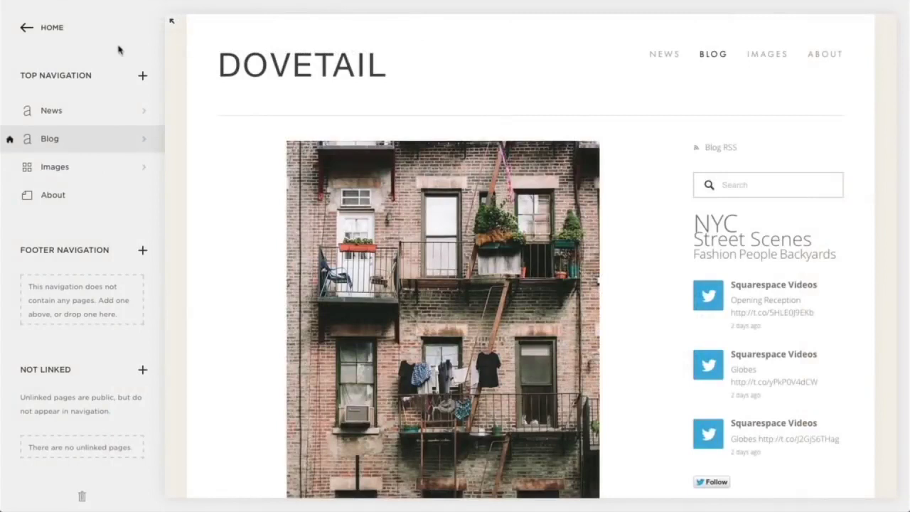
- Add a top-navigation link titled 'Street Scenes' targeting the Blog's Street Scenes category
{"action": "left_click", "coordinate": [140, 76]}
{"action": "left_click", "coordinate": [340, 252]}
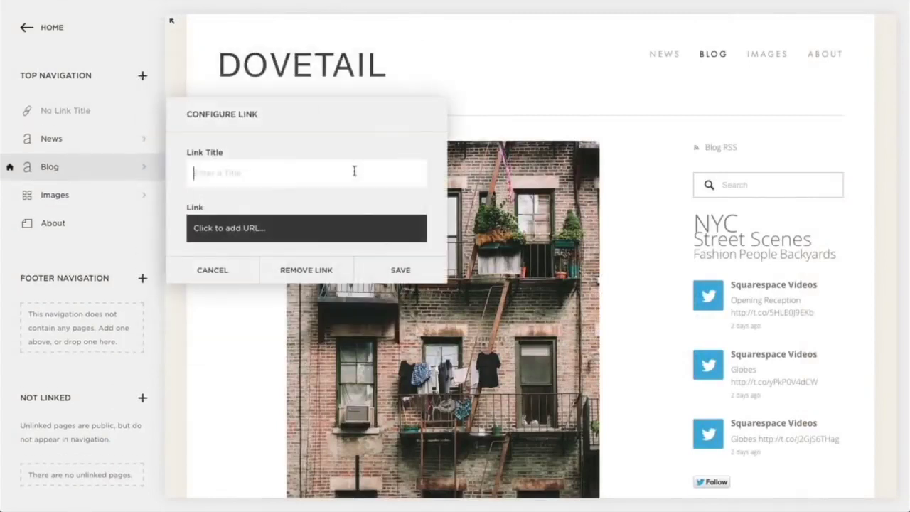
{"action": "type", "text": "Street Scenes"}
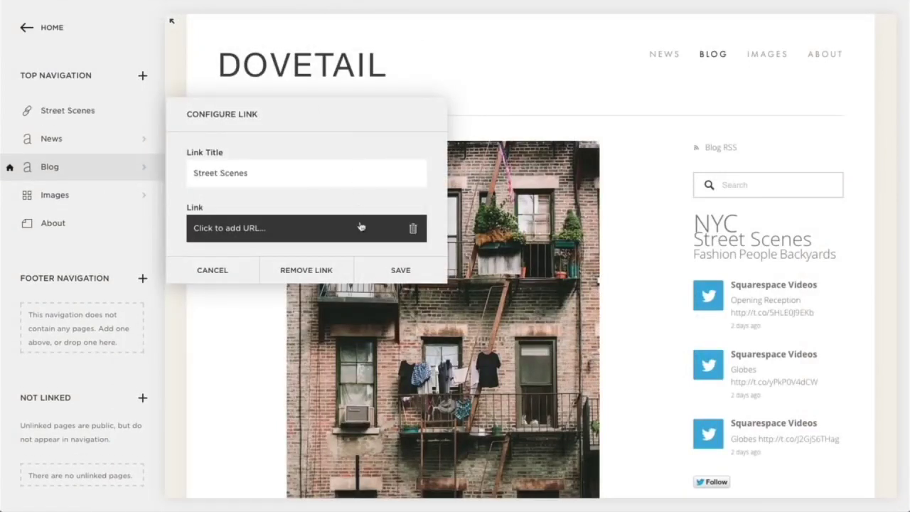
{"action": "left_click", "coordinate": [359, 228]}
{"action": "left_click", "coordinate": [328, 256]}
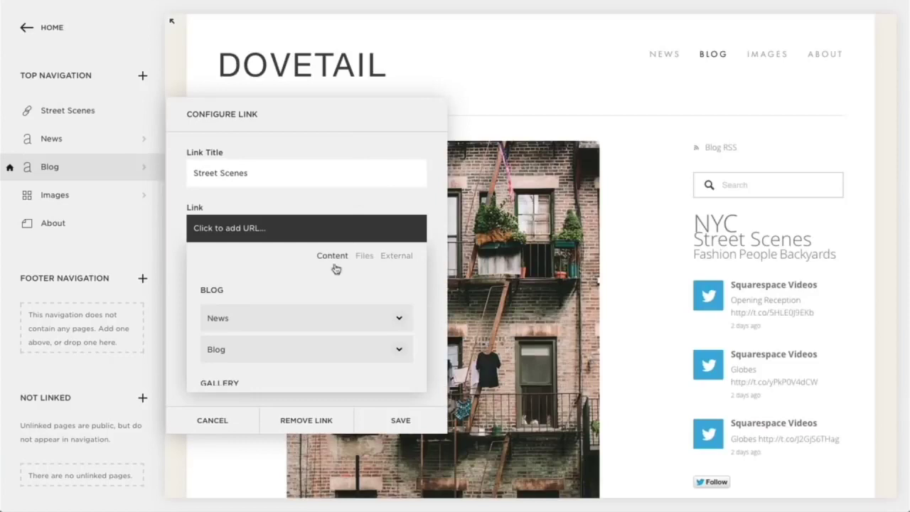
{"action": "left_click", "coordinate": [399, 350]}
{"action": "left_click", "coordinate": [255, 370]}
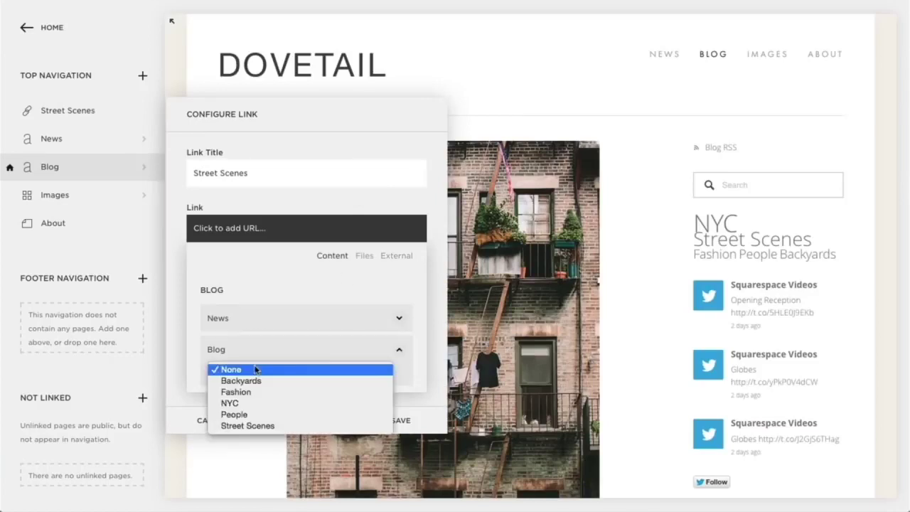
{"action": "left_click", "coordinate": [387, 424]}
{"action": "left_click", "coordinate": [387, 427]}
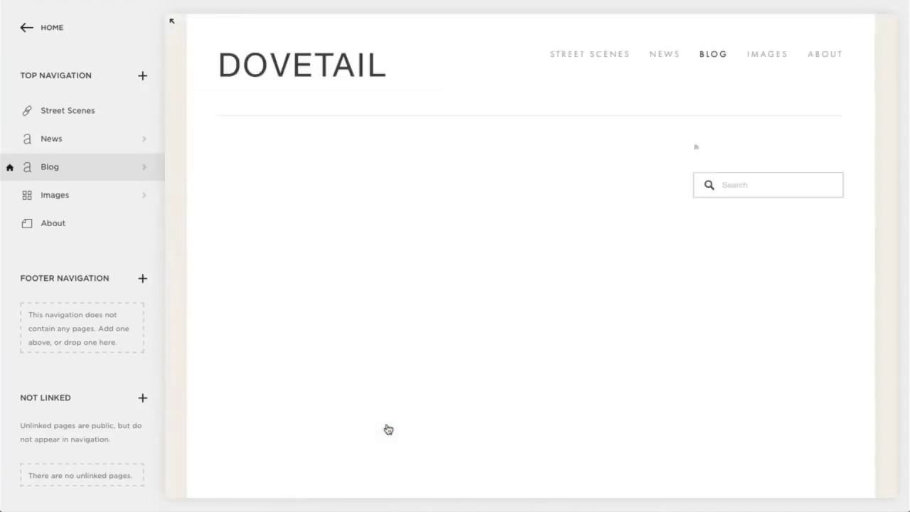
- Expand the site preview to full width to show the Street Scenes navigation link
{"action": "left_click", "coordinate": [172, 21]}
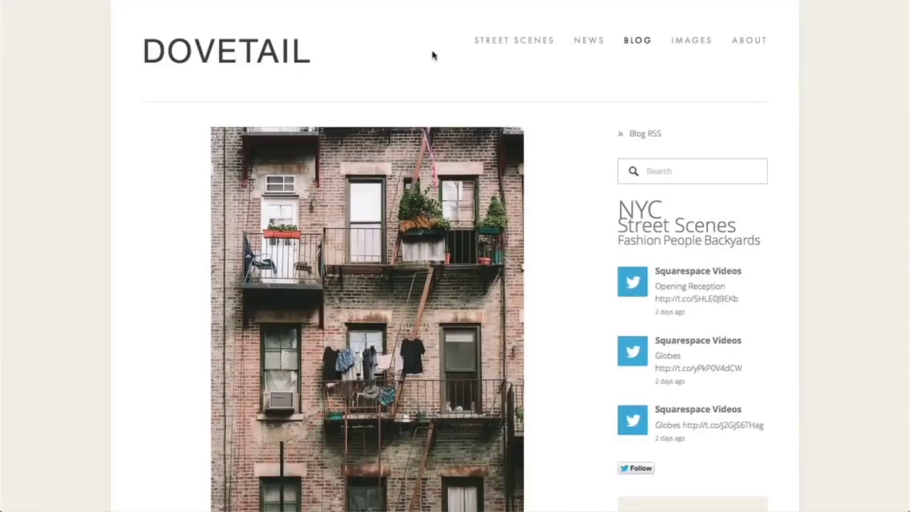